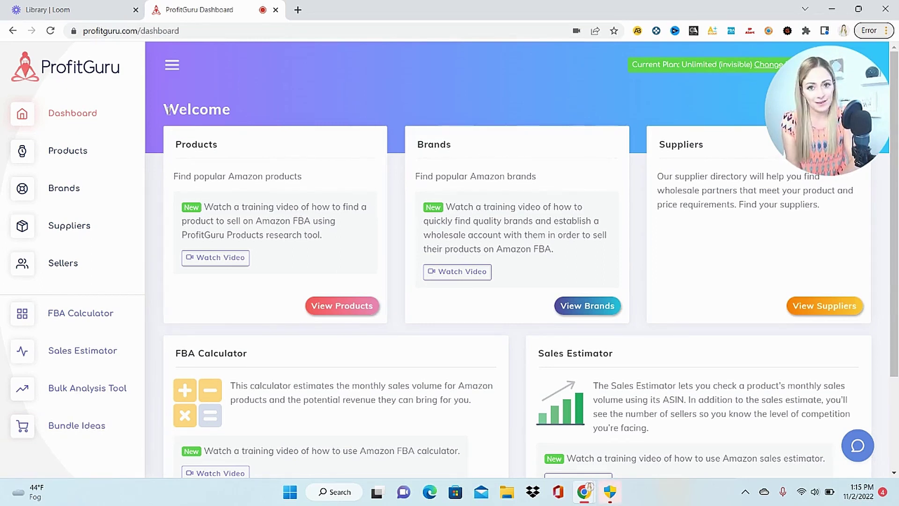
Step: Open the advanced filters for product research and set the minimum monthly sales to 100
left_click(64, 150)
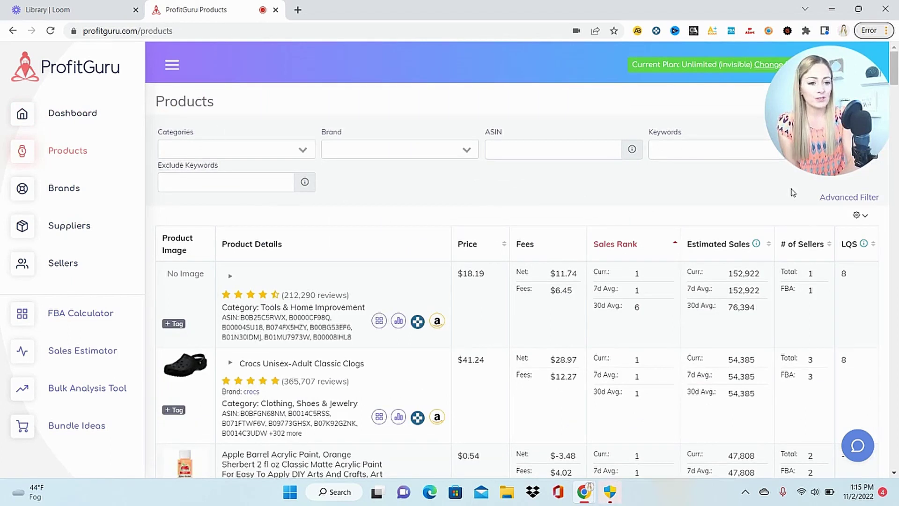
left_click(842, 206)
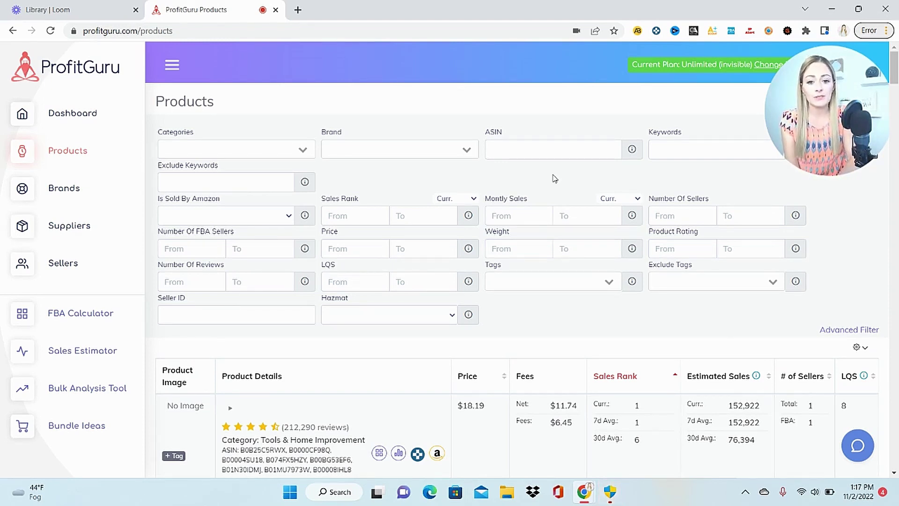
left_click(517, 214)
type("100")
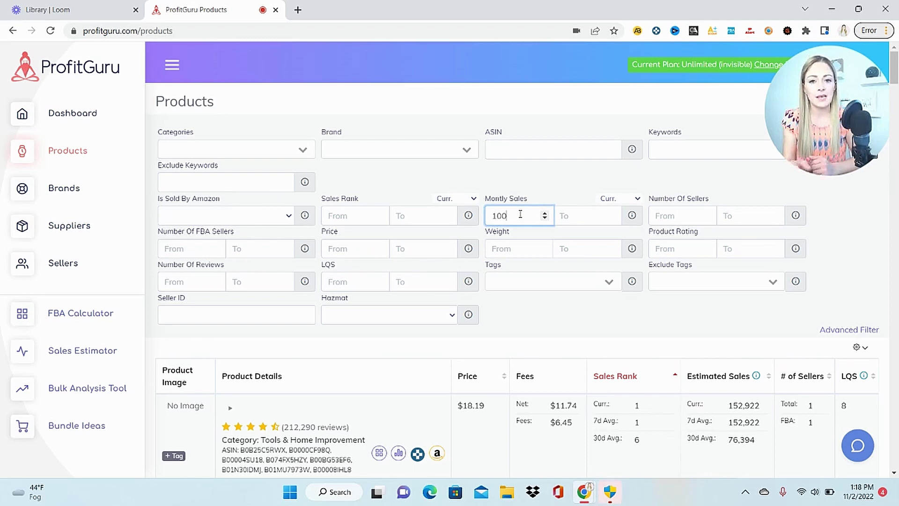
Step: Set the product price range from 40 to 150
left_click(354, 248)
type("40")
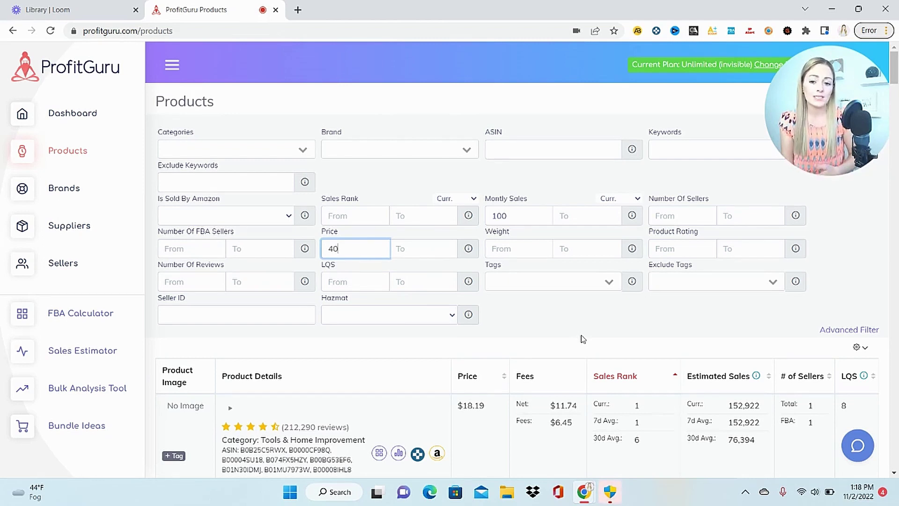
left_click(414, 244)
type("150")
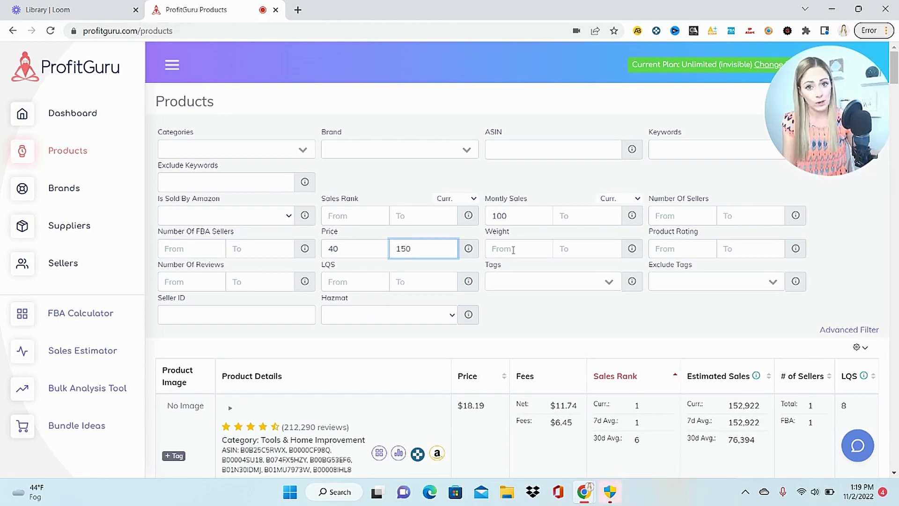
Step: Limit the product weight to a maximum of 2 and the number of reviews to a maximum of 50
left_click(572, 254)
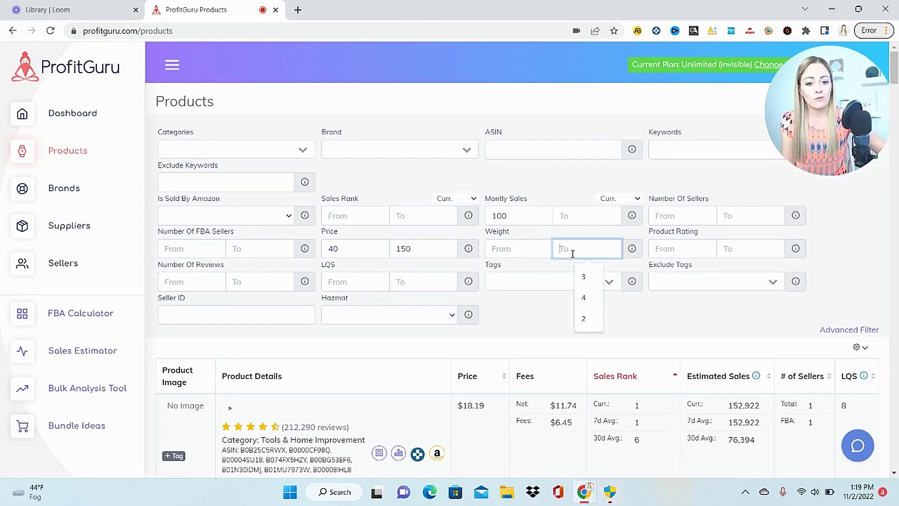
type("2")
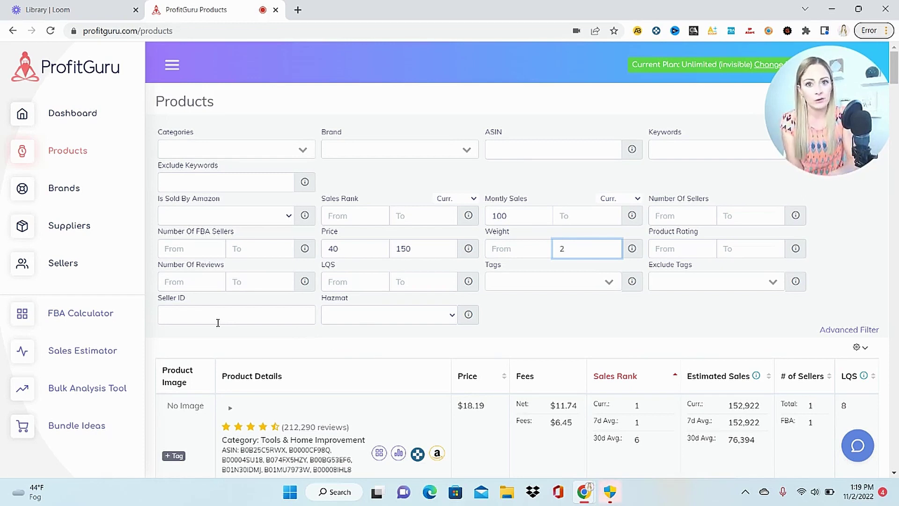
left_click(261, 284)
type("50")
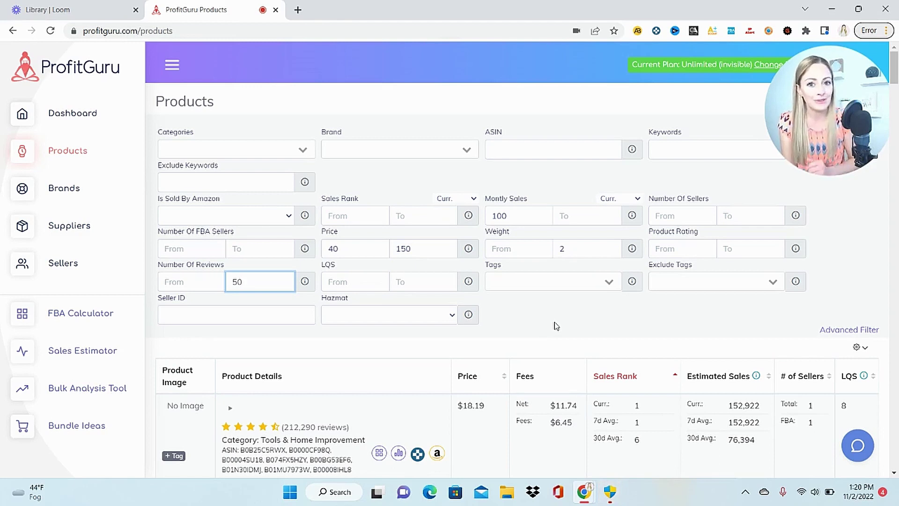
Step: Set the maximum LQS to 6 and restrict Hazmat to No
left_click(415, 287)
type("6")
left_click(429, 315)
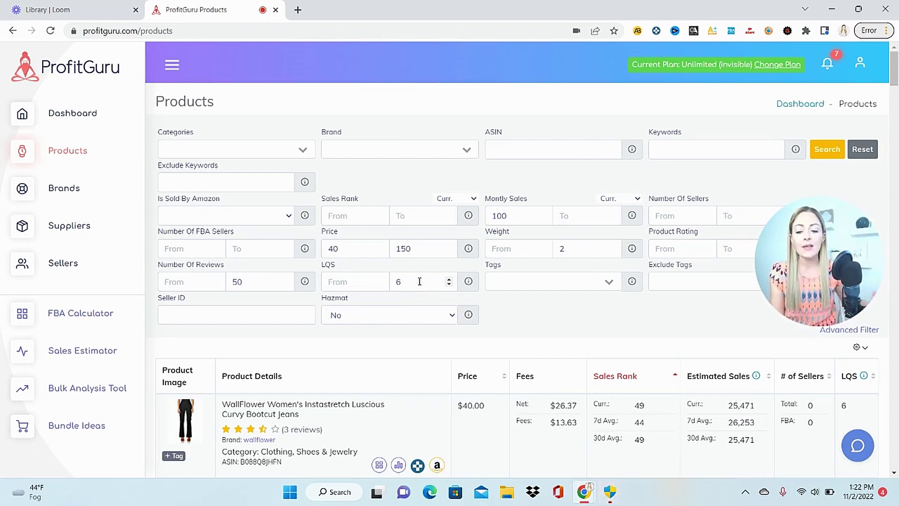
Step: Clear the maximum LQS, enter 6 as the minimum LQS instead, and lower the minimum price to 20
left_click(420, 281)
key("BackSpace")
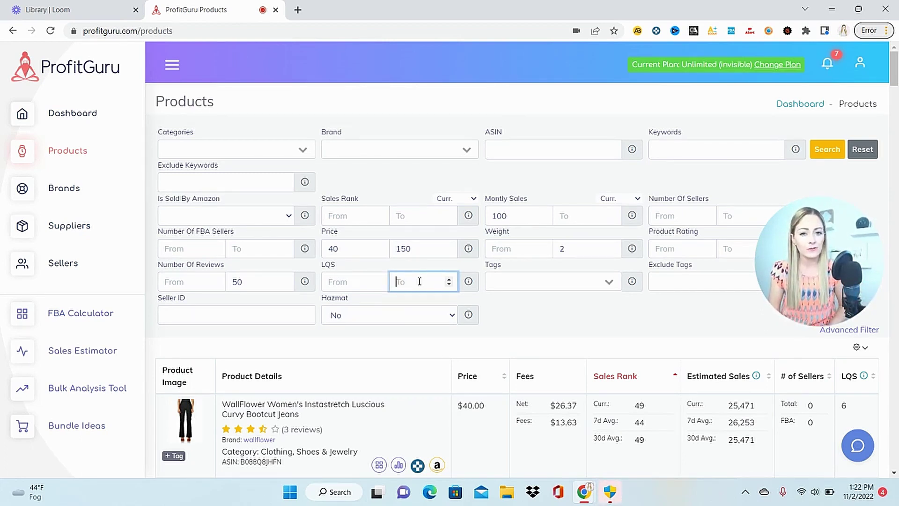
left_click(341, 288)
type("6")
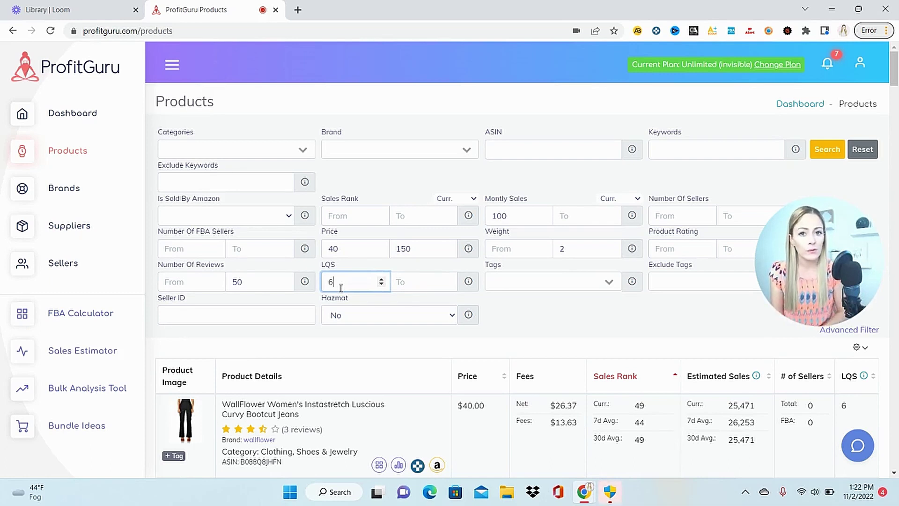
left_click(352, 250)
key("BackSpace")
key("BackSpace")
type("20")
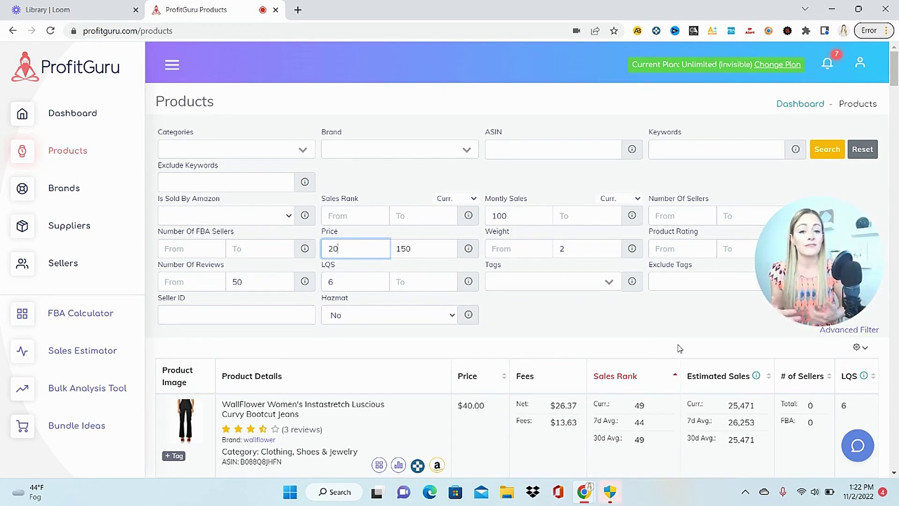
Step: Exclude products sold by Amazon and restrict the category to Beauty & Personal Care
left_click(234, 216)
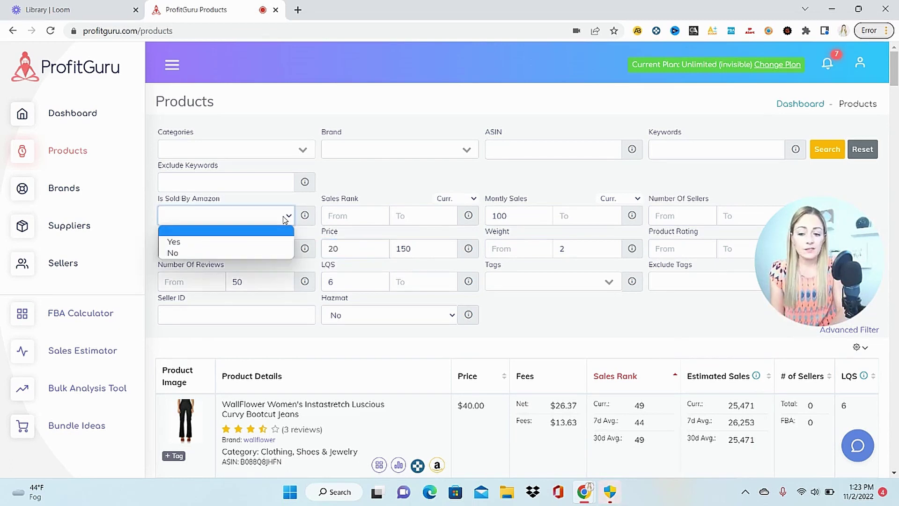
left_click(268, 252)
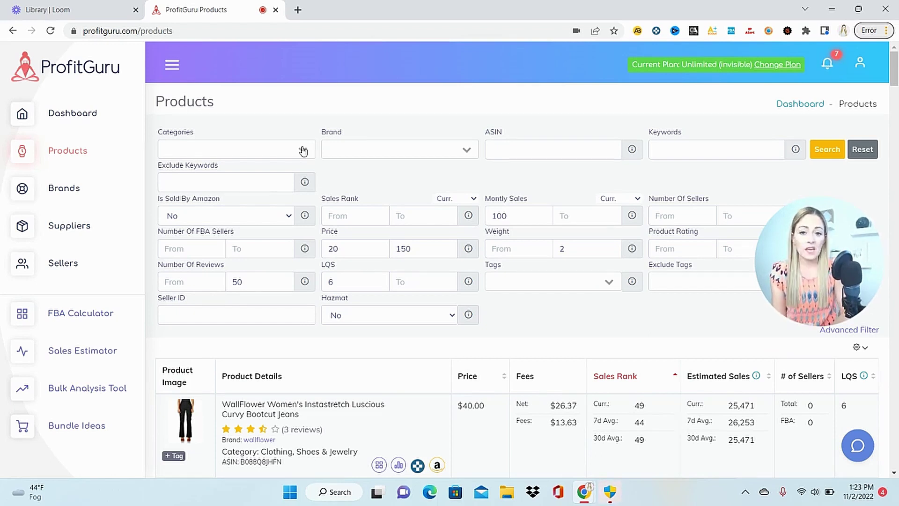
left_click(303, 150)
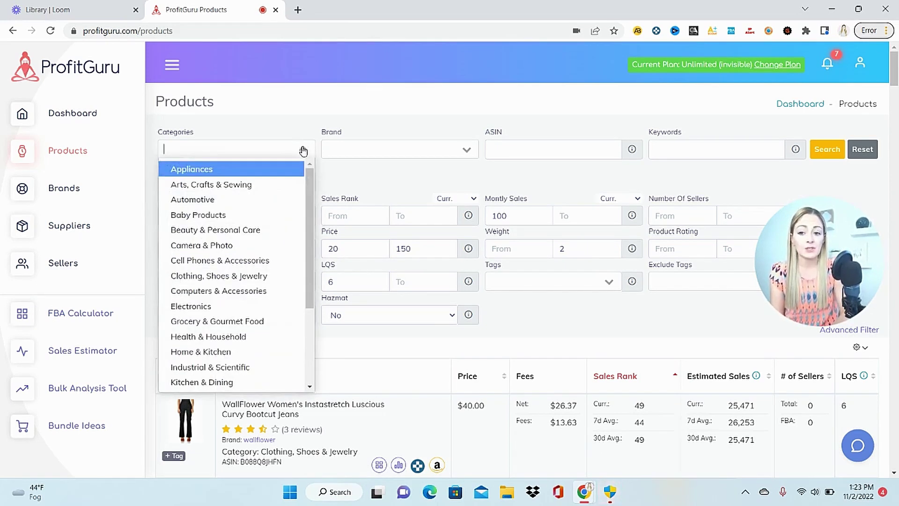
left_click_drag(311, 182, 309, 231)
scroll(309, 231, "up", 3)
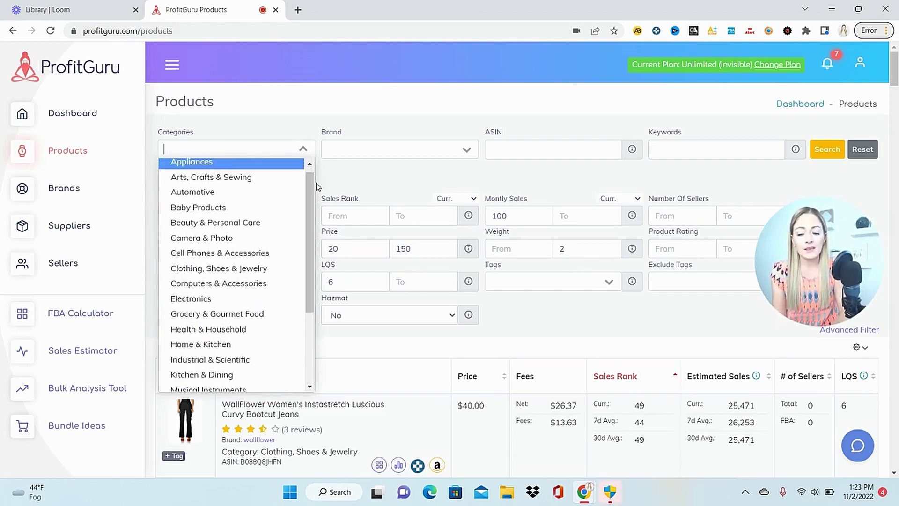
left_click(256, 224)
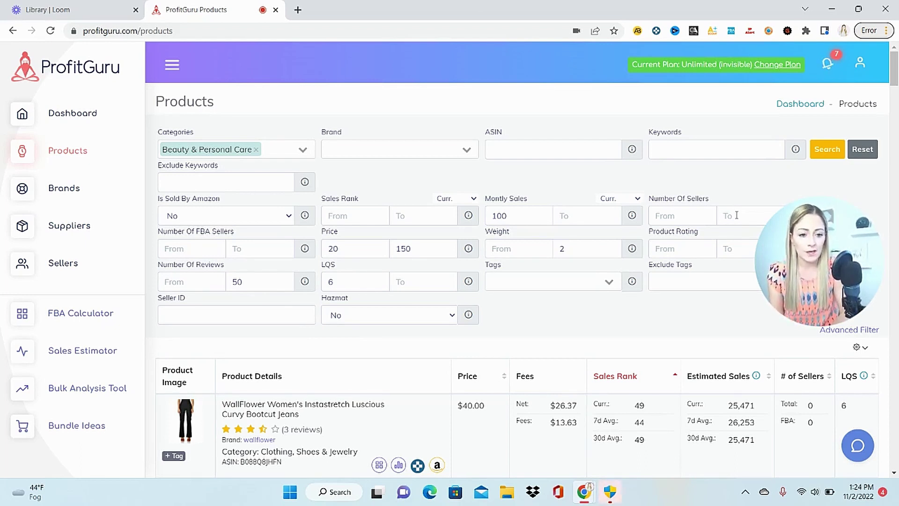
Step: Limit the number of sellers to 15 and replace the maximum review count with a minimum of 50
left_click(736, 215)
type("15")
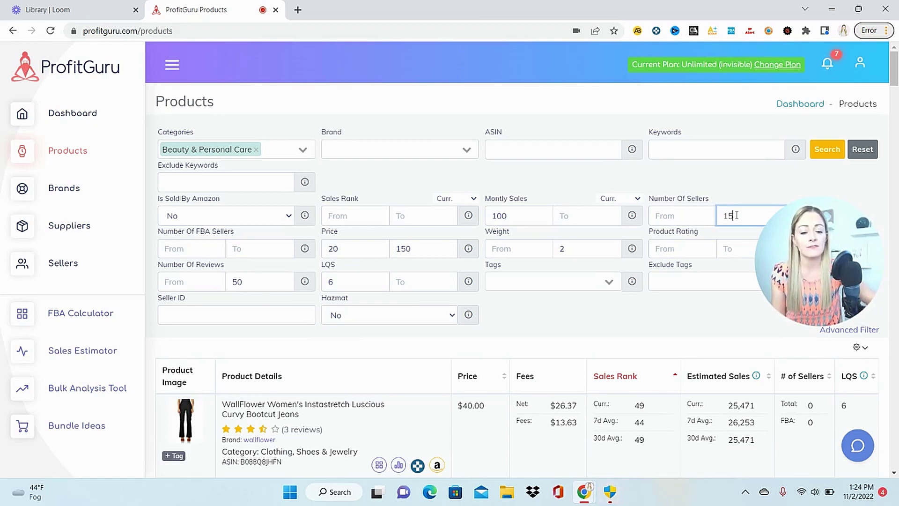
left_click(251, 284)
key("BackSpace")
key("BackSpace")
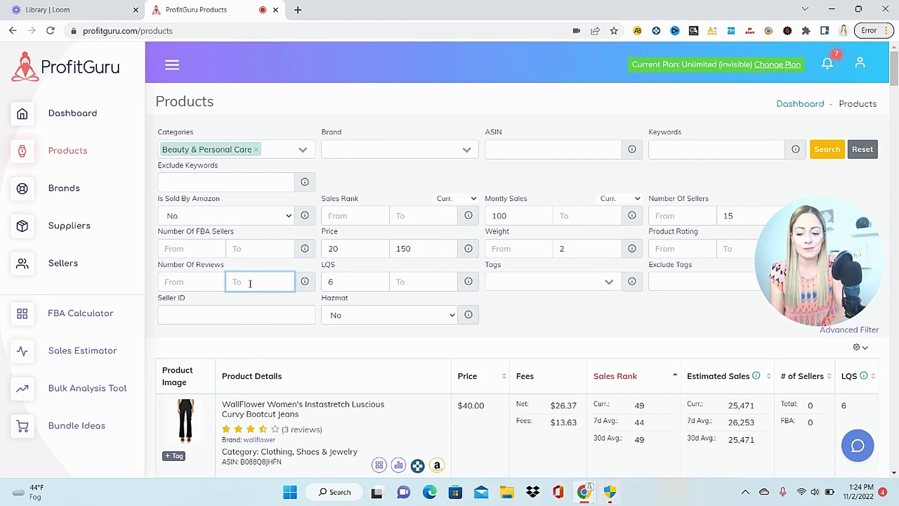
left_click(192, 284)
type("50")
left_click(604, 333)
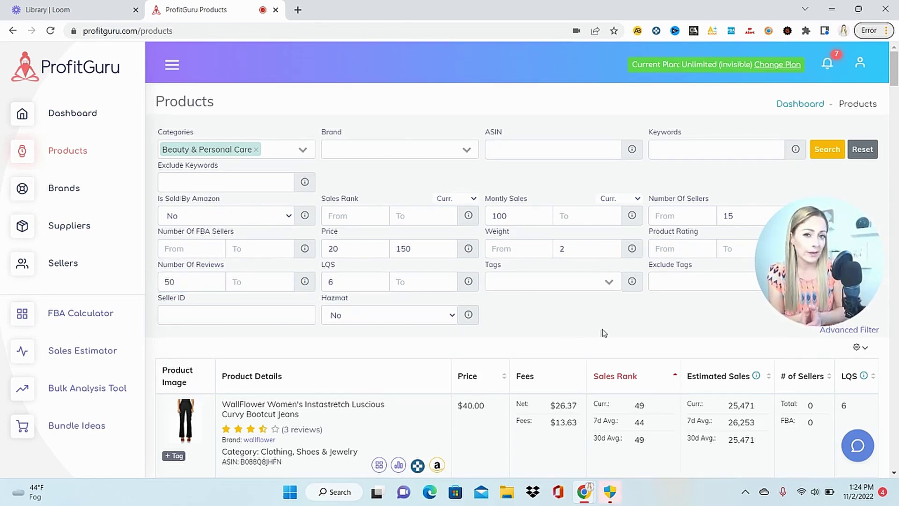
Step: Sort the product results by estimated sales and return the sorting to sales rank
scroll(605, 333, "down", 5)
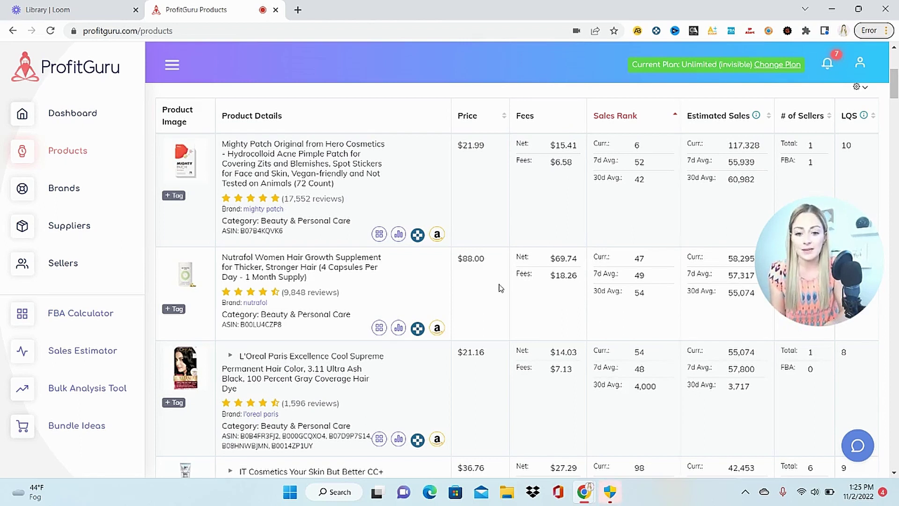
left_click(764, 117)
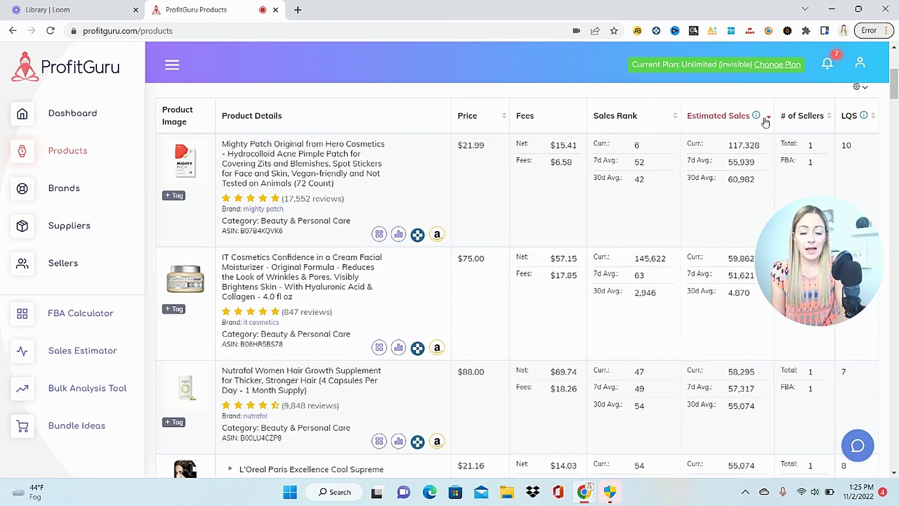
left_click(655, 120)
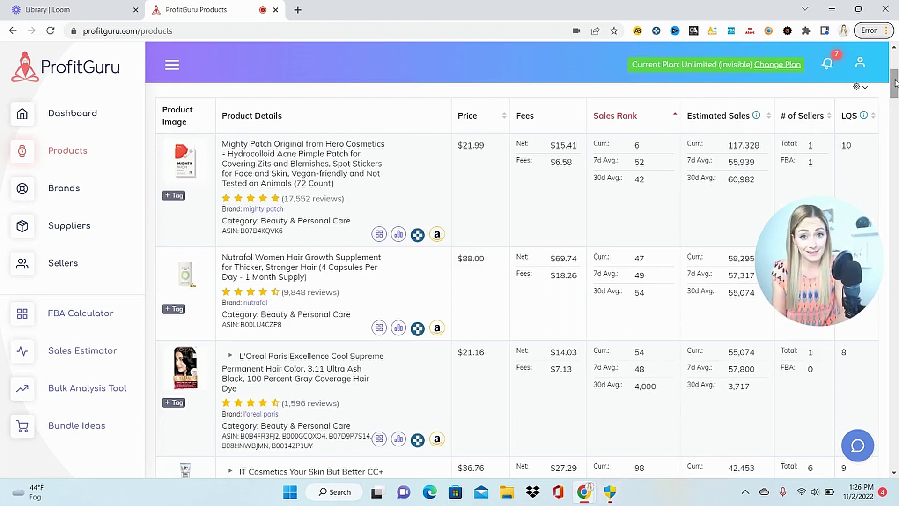
Step: Set the minimum number of sellers to 3 and review the filtered product results
scroll(895, 83, "up", 3)
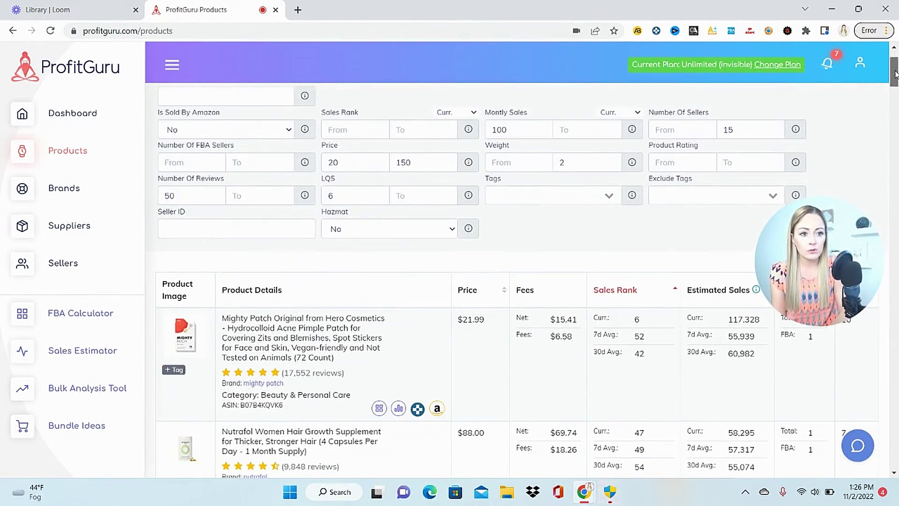
scroll(895, 82, "up", 2)
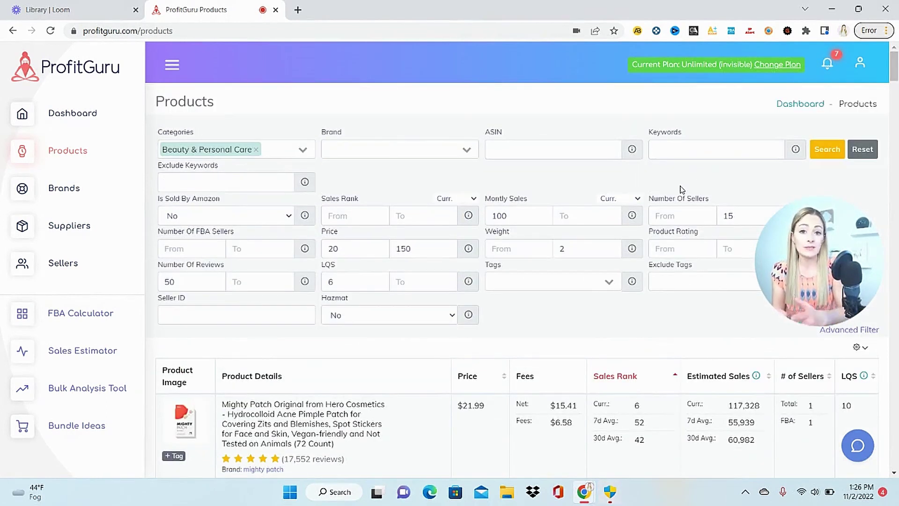
left_click(679, 216)
type("3")
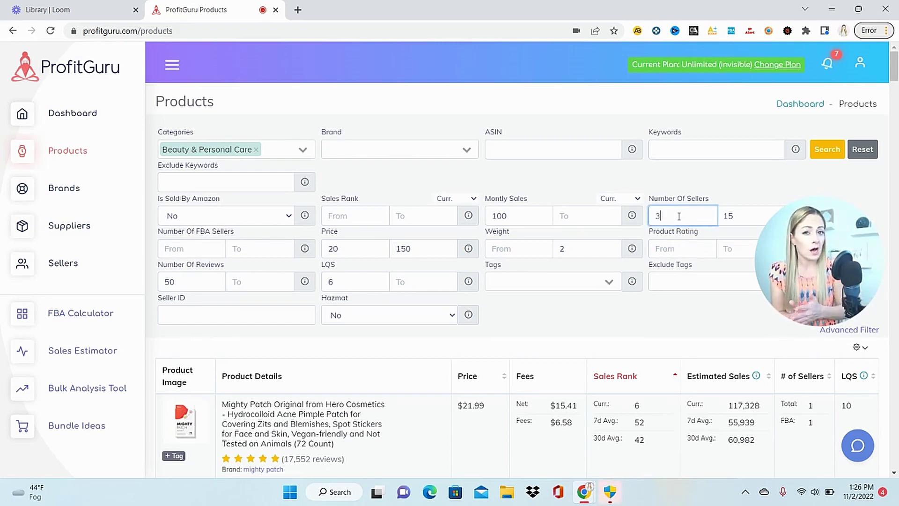
left_click(653, 180)
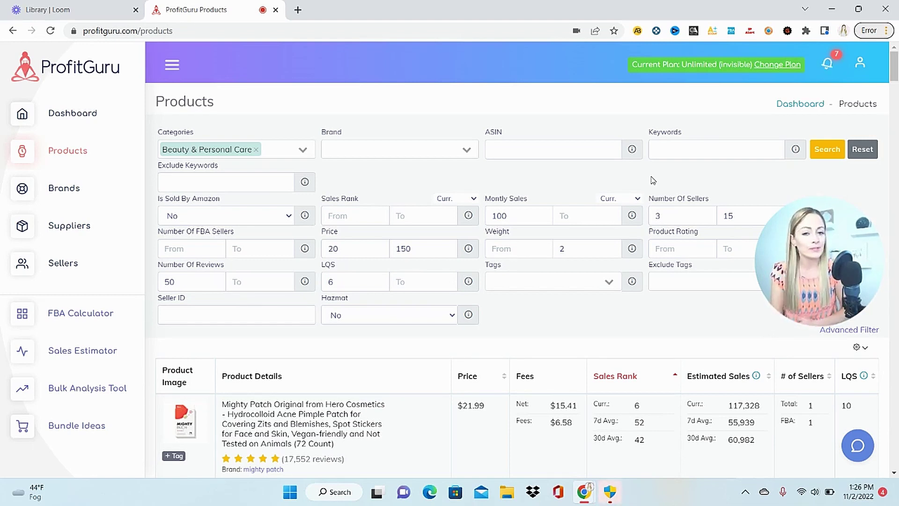
scroll(414, 223, "down", 5)
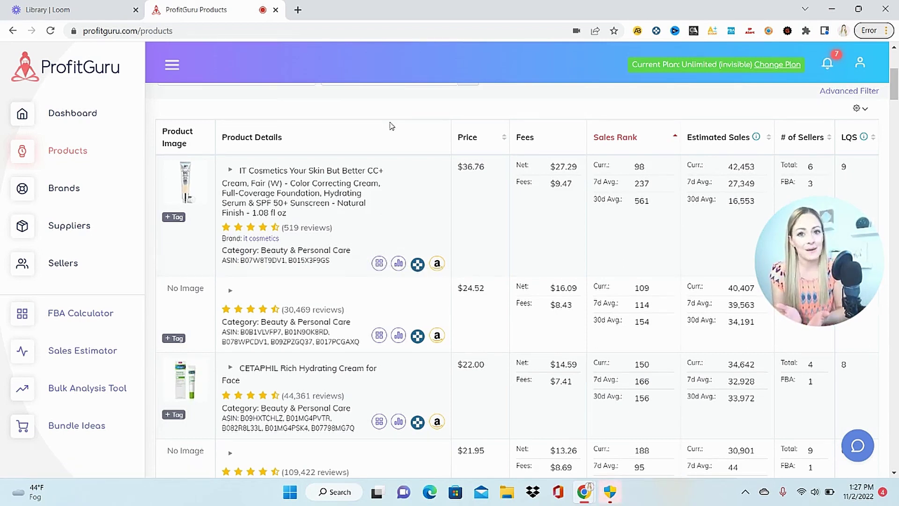
Step: Open the advanced filters for brand research and set the minimum number of products to 100
left_click(59, 195)
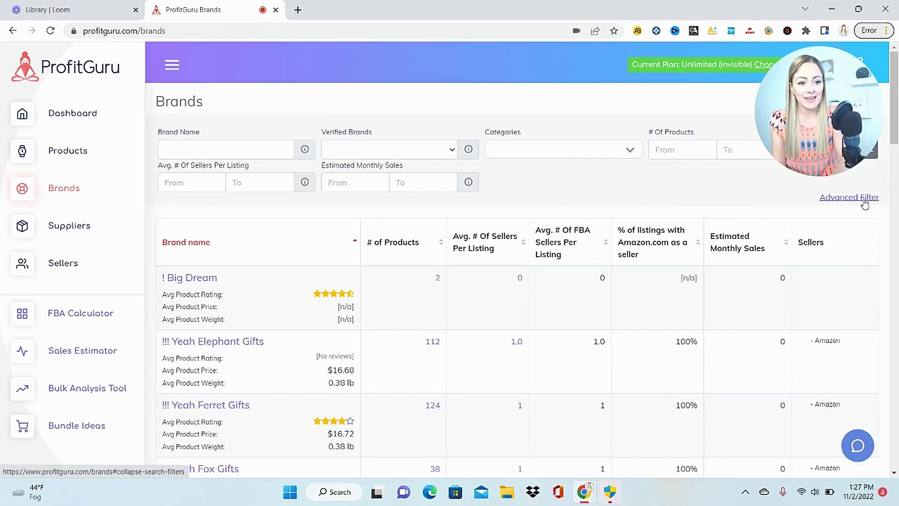
left_click(830, 199)
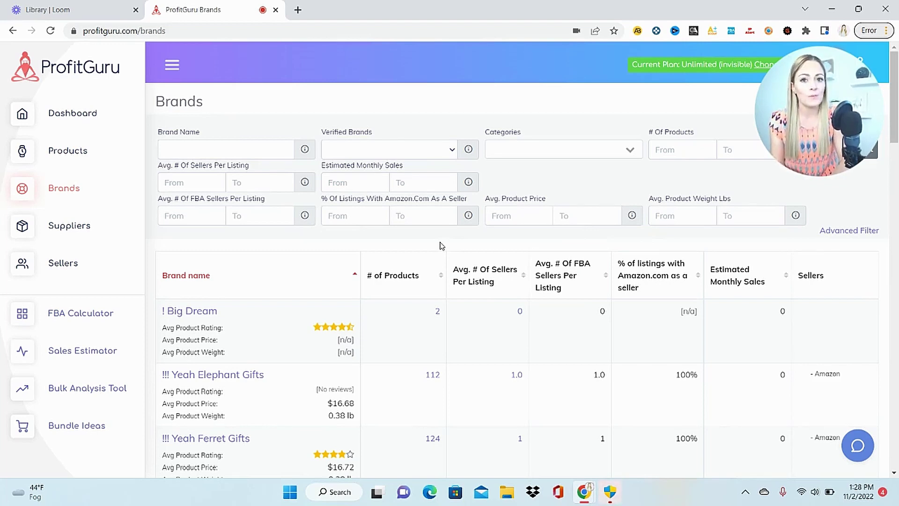
key("Tab")
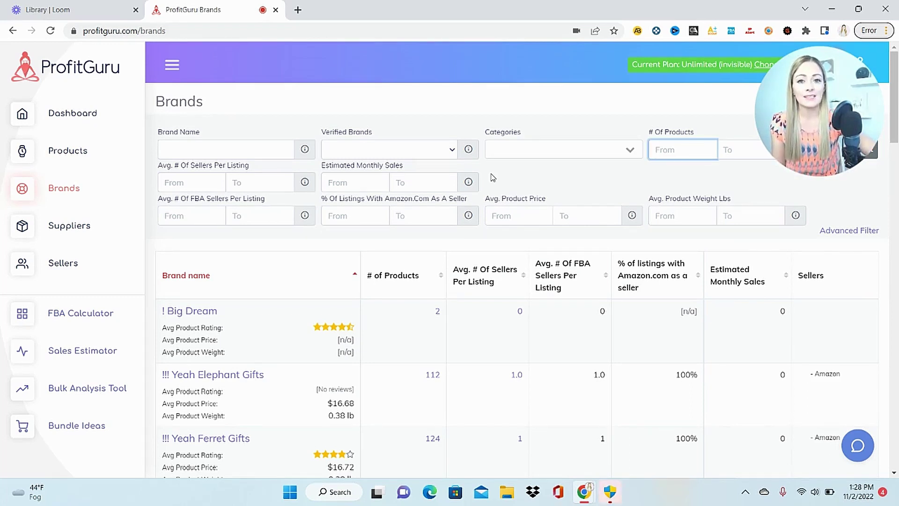
type("100")
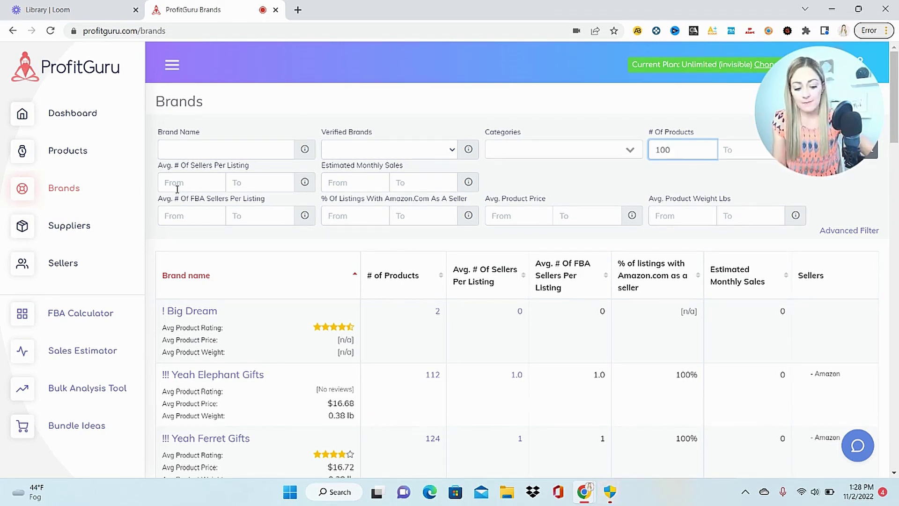
Step: Filter brands by at least 1.9 average sellers per listing, at least 40 estimated monthly sales, and at most 6 average FBA sellers per listing
left_click(177, 189)
type("1.9")
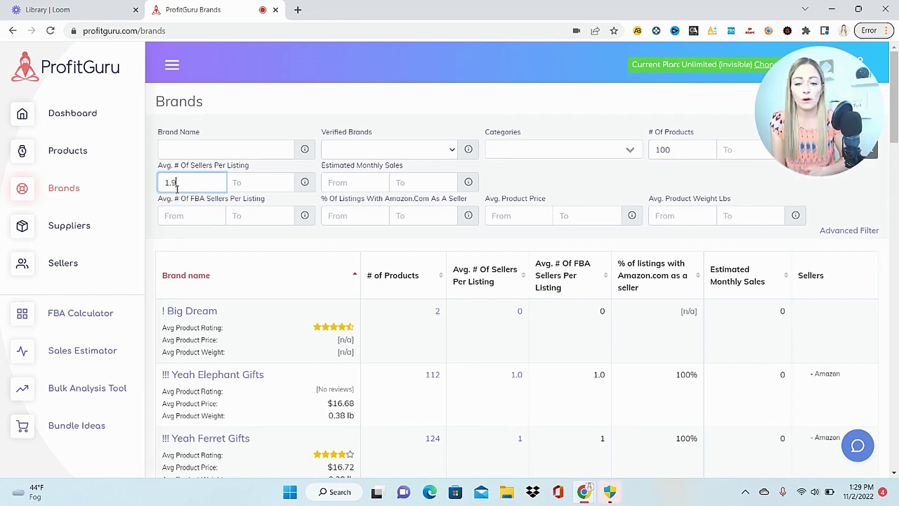
left_click(356, 183)
type("40")
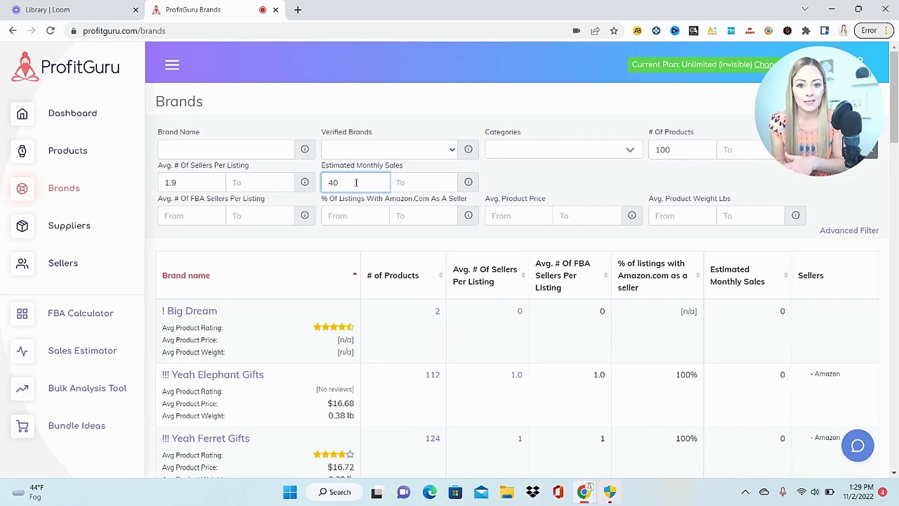
left_click(251, 216)
type("6")
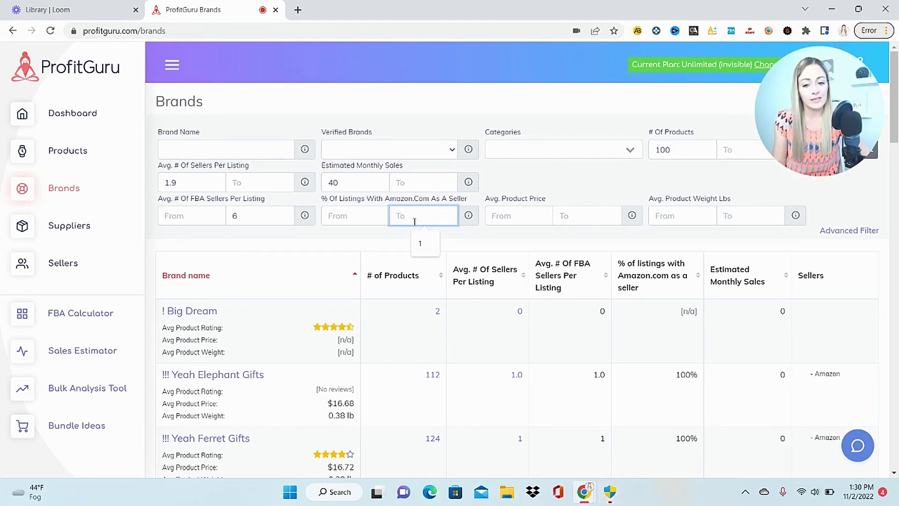
Step: Limit the brands to at most 1% of listings with Amazon.com as a seller and an average product weight up to 2 lb
type("1")
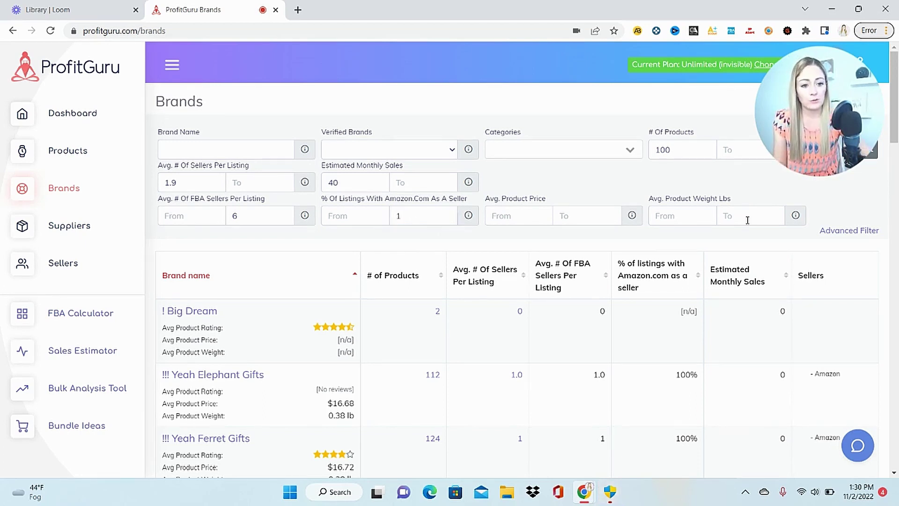
left_click(747, 220)
type("2")
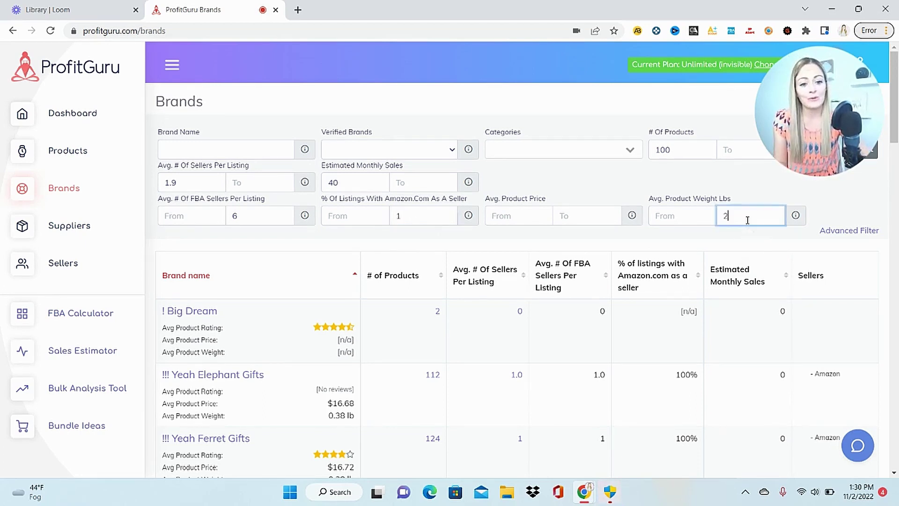
Step: Try a minimum average product price of 20, revise the price range, and review the filtered brand list
left_click(507, 218)
type("20")
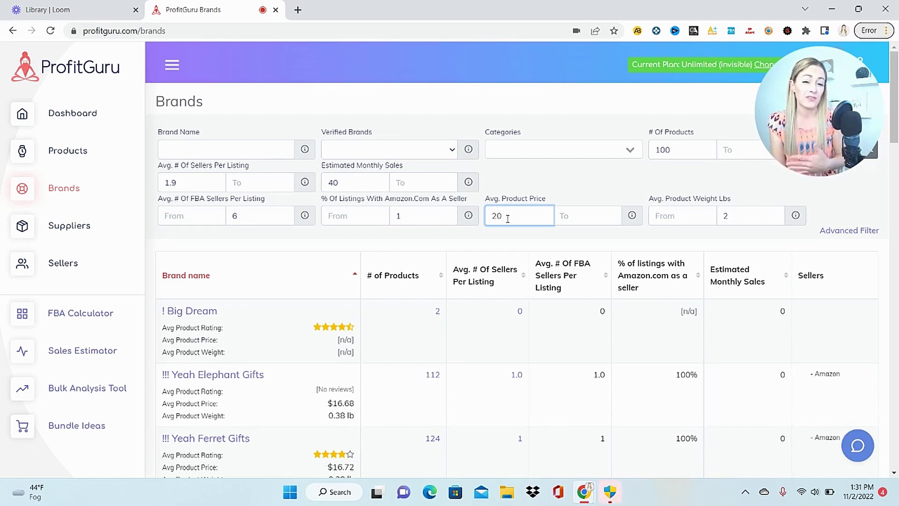
key("BackSpace")
key("BackSpace")
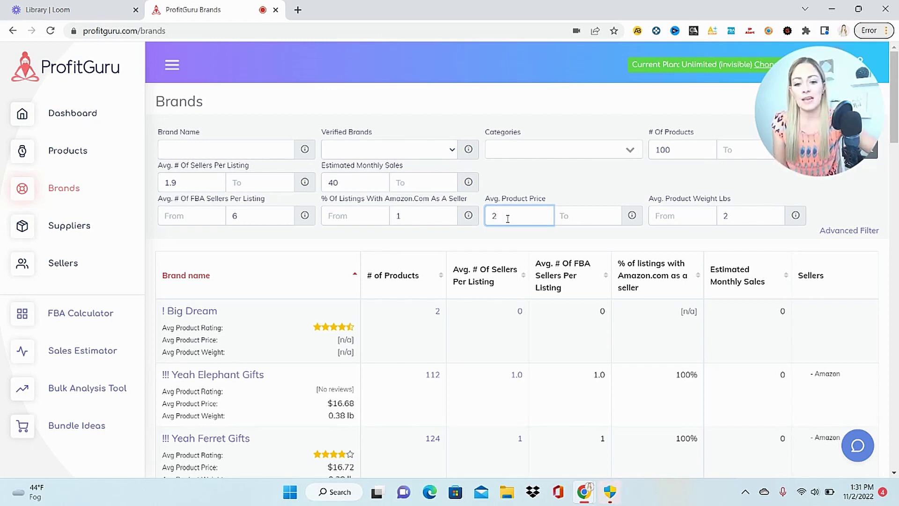
left_click(565, 216)
type("10")
left_click_drag(897, 96, 897, 228)
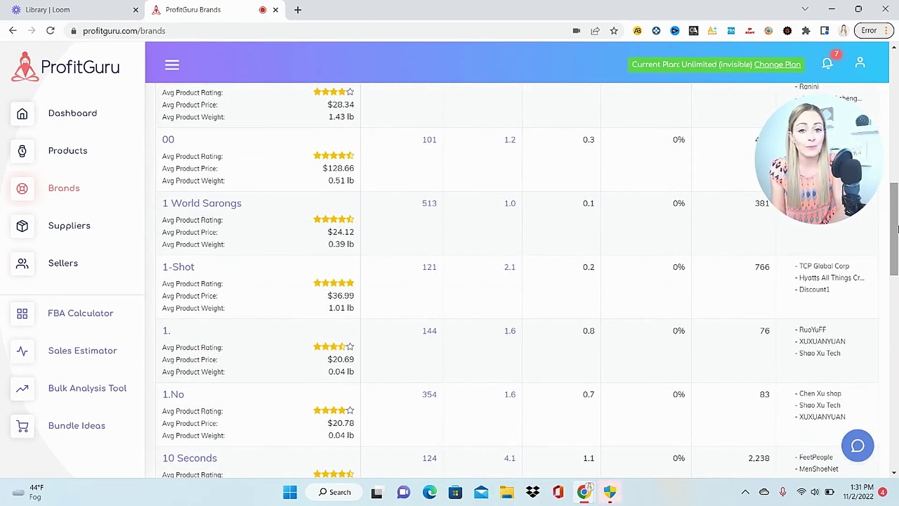
left_click_drag(898, 229, 897, 298)
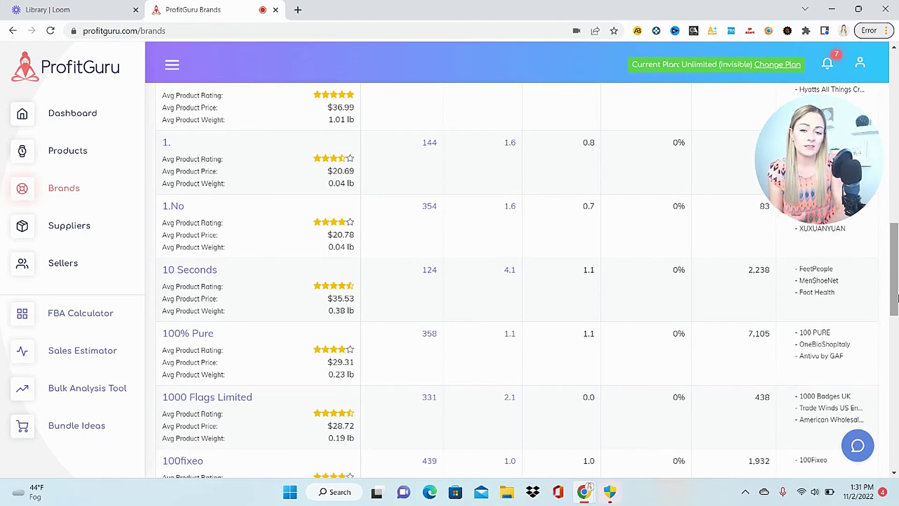
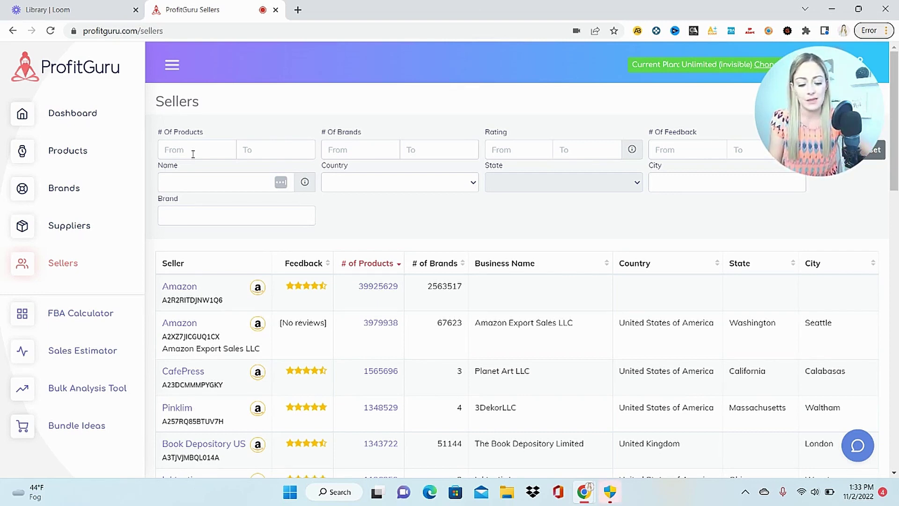
Step: Filter the sellers to those with 50 to 200 products and at least 15 brands
left_click(193, 150)
type("50")
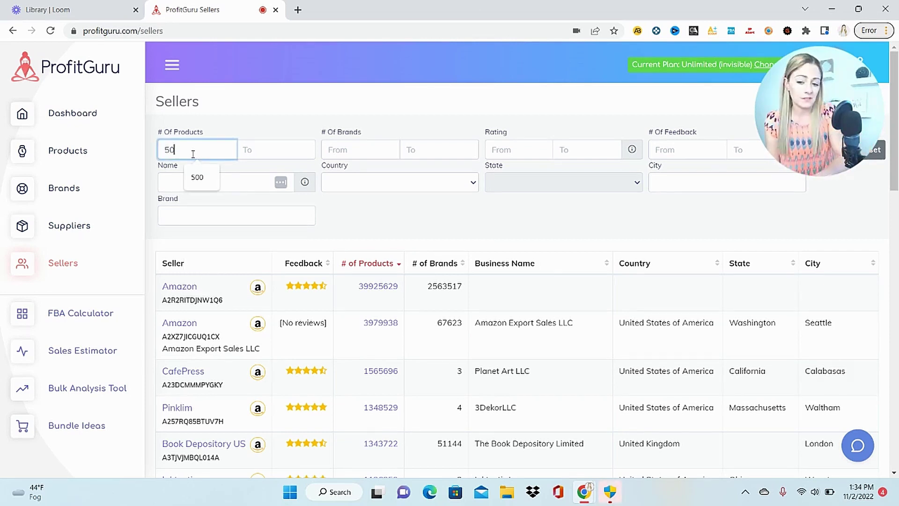
left_click(249, 153)
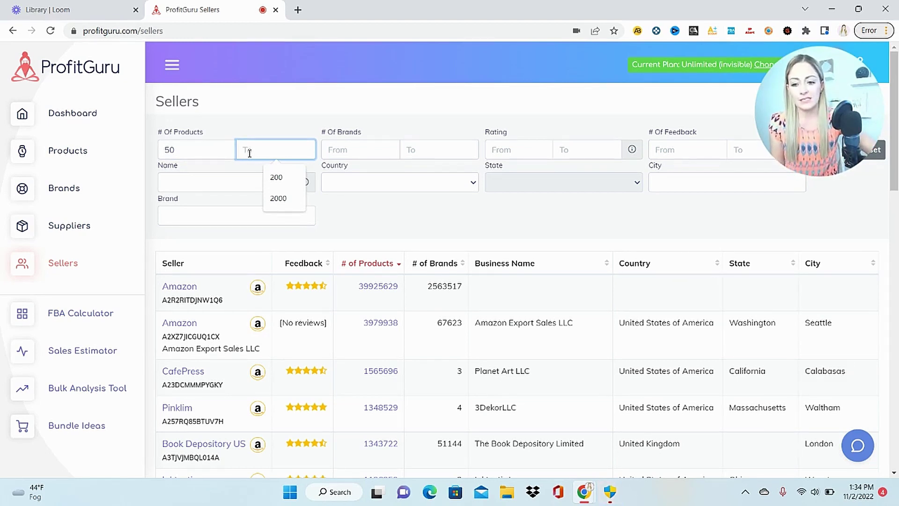
type("200")
left_click(348, 150)
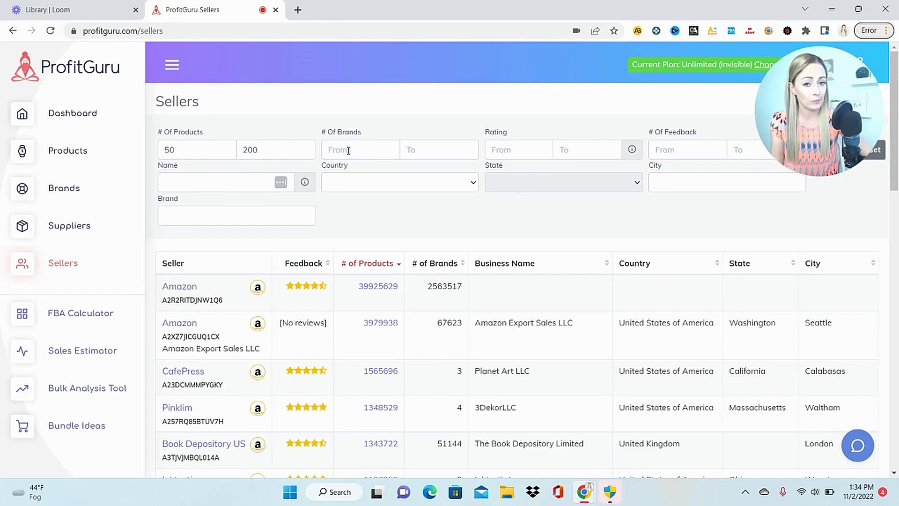
left_click(348, 151)
type("15")
left_click(506, 125)
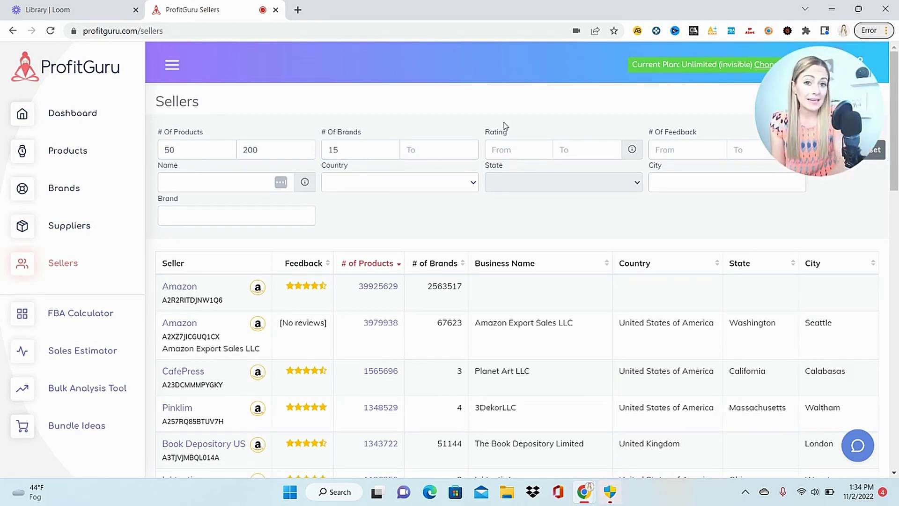
Step: Set the maximum seller rating to 500 and the country to United States of America, and review the filtered sellers
left_click(591, 149)
type("500")
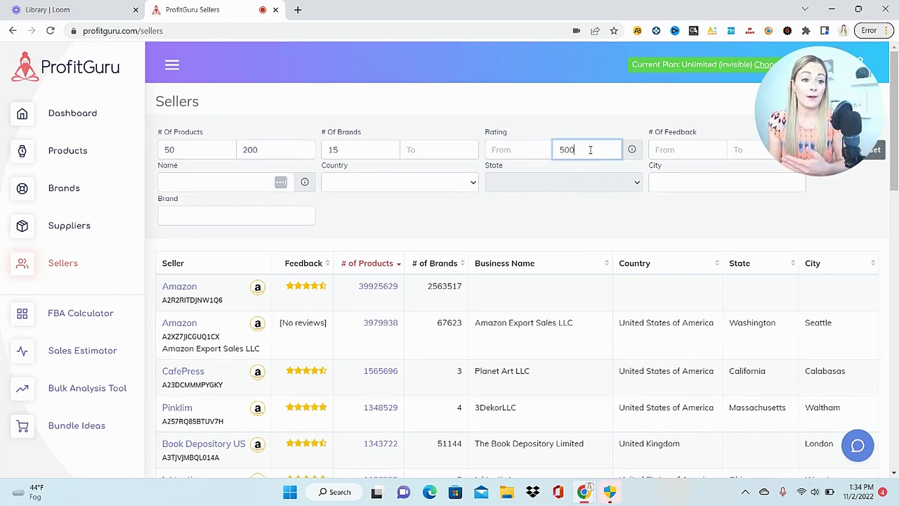
left_click(464, 182)
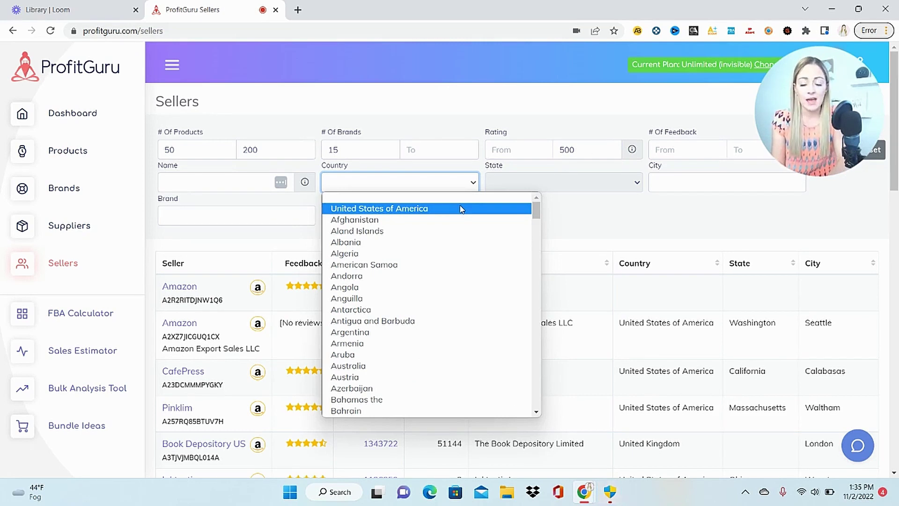
left_click(461, 209)
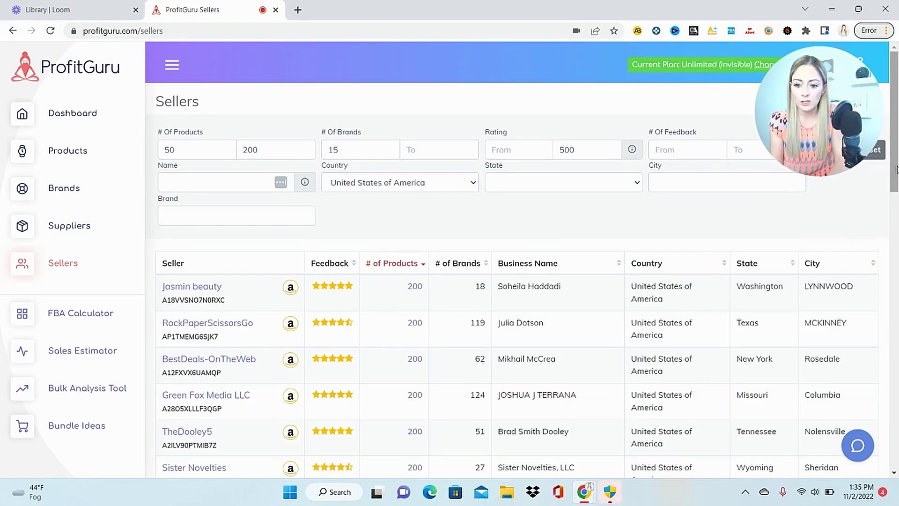
left_click_drag(897, 170, 895, 449)
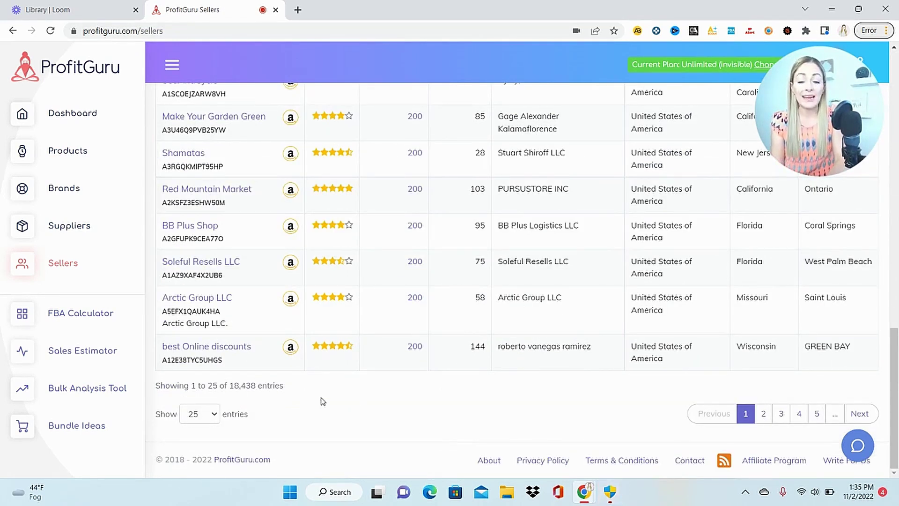
left_click_drag(892, 391, 898, 164)
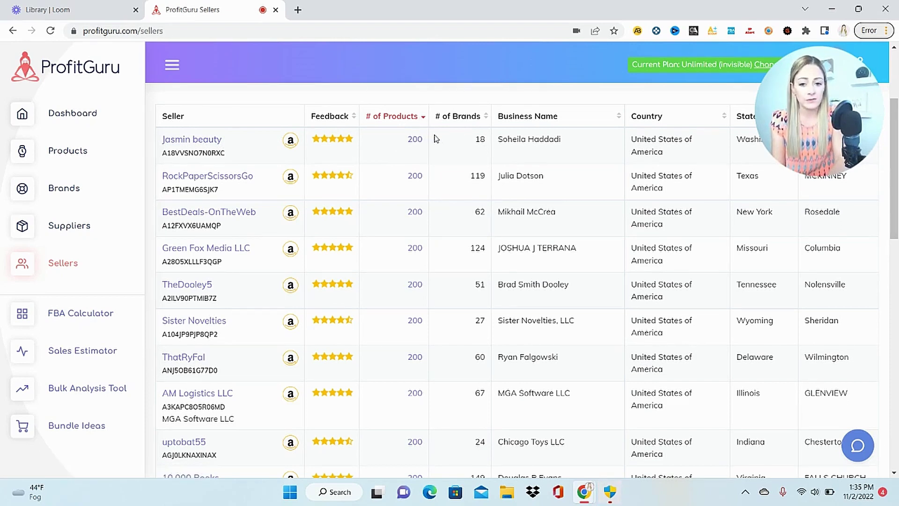
Step: View the first listed seller's products, inspect the first product's fees and net amount, and close that product list
left_click(415, 141)
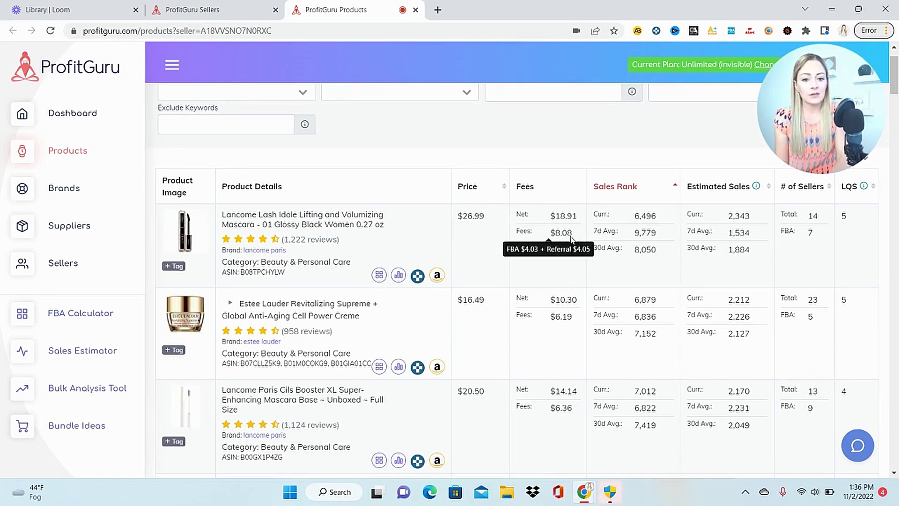
mouse_move(550, 235)
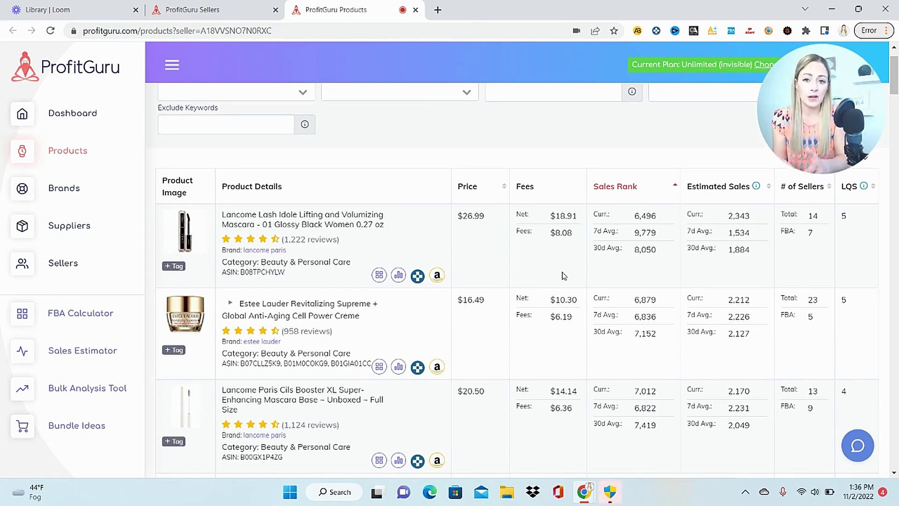
left_click_drag(578, 216, 517, 218)
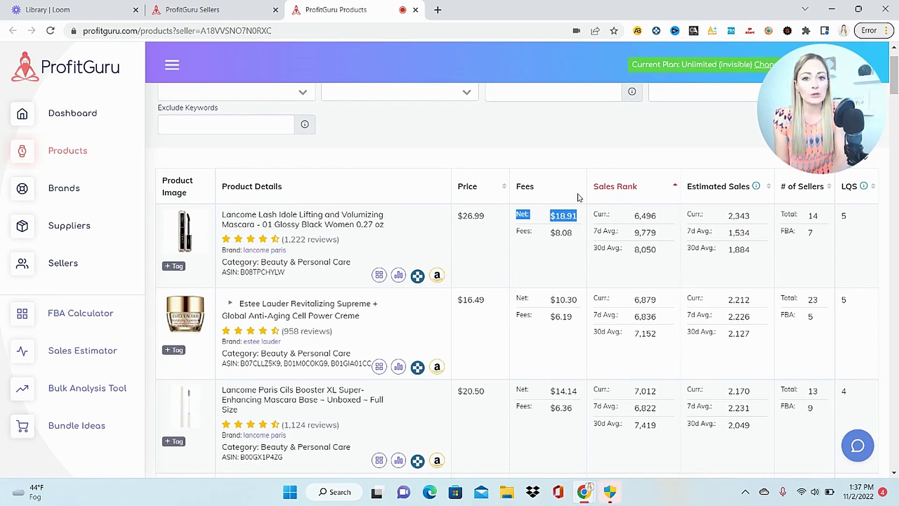
key("ctrl+w")
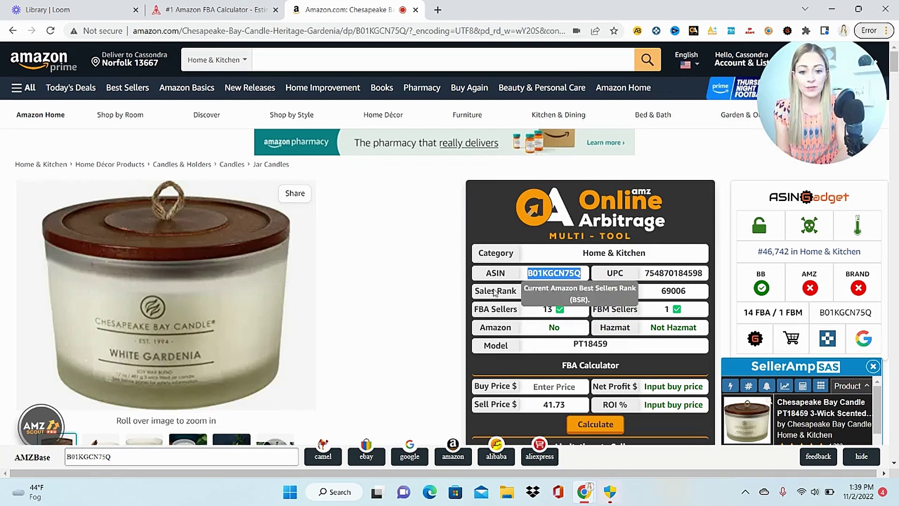
Step: Copy the ASIN B01KGCN75Q from the candle's Amazon product details and look it up in ProfitGuru's FBA Calculator
left_click_drag(895, 110, 897, 242)
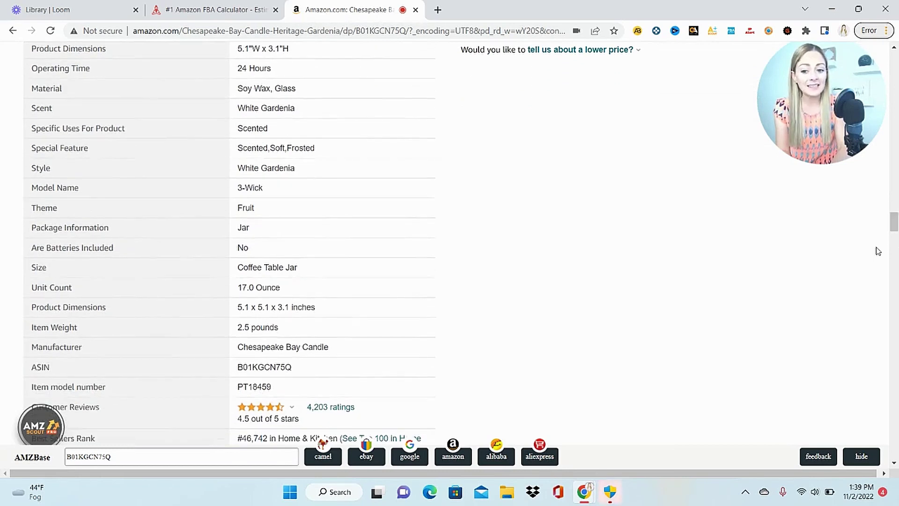
left_click_drag(292, 367, 237, 367)
key("ctrl+c")
left_click(215, 10)
left_click(302, 161)
key("ctrl+v")
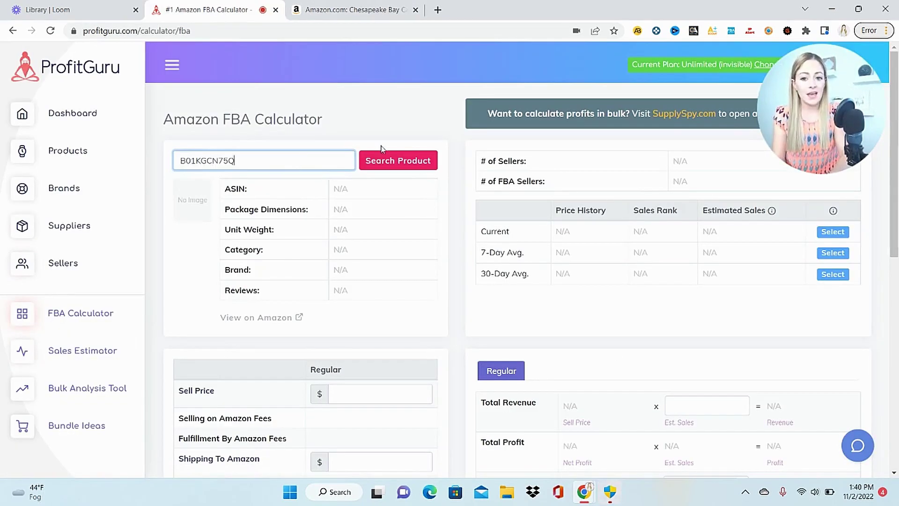
left_click(399, 165)
Step: Set the candle's shipping to Amazon to $0.25 and its cost price to $11.00, and calculate the profit
scroll(897, 125, "down", 2)
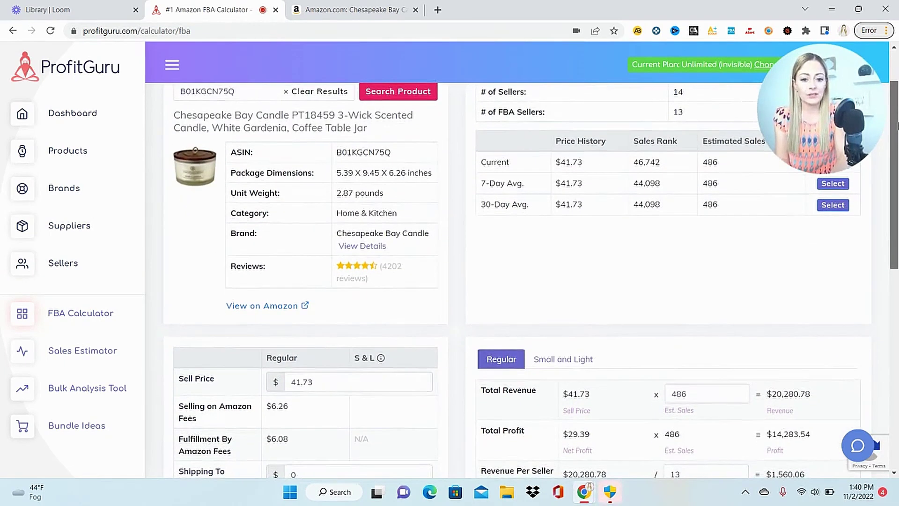
scroll(898, 125, "down", 1)
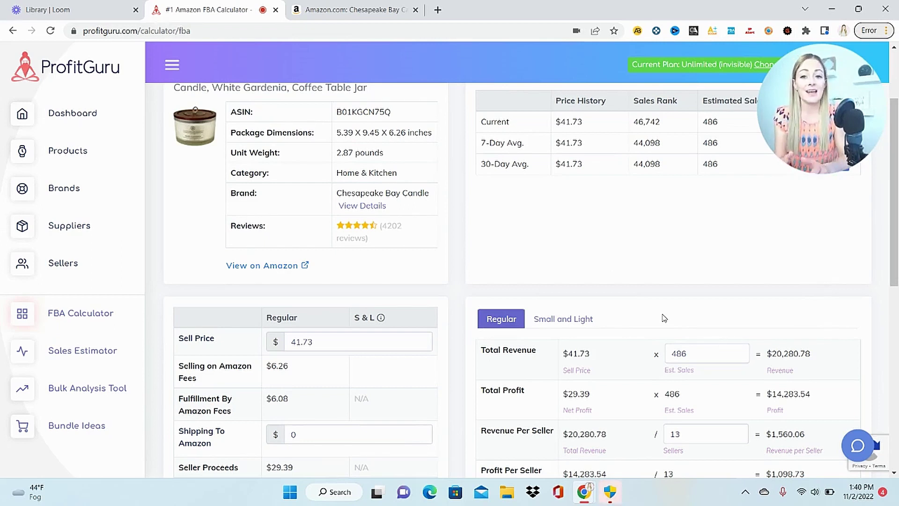
scroll(898, 231, "up", 1)
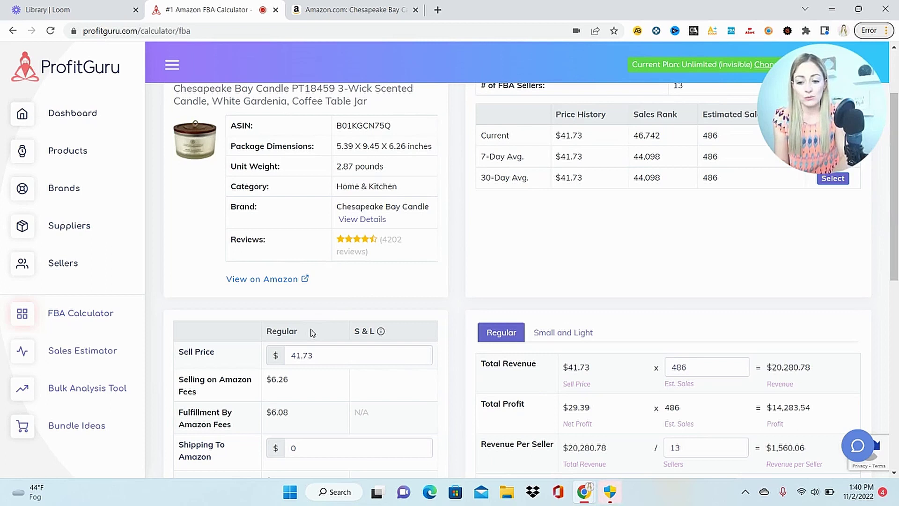
scroll(247, 241, "down", 4)
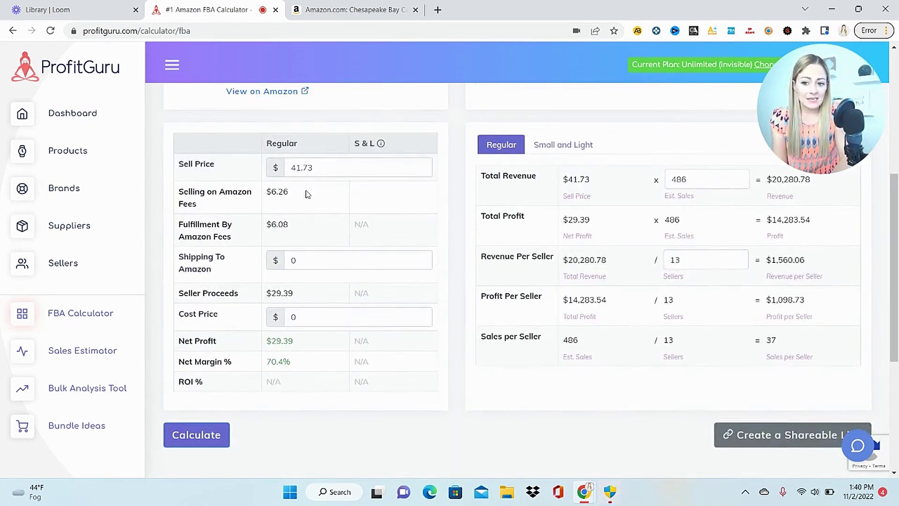
left_click(328, 269)
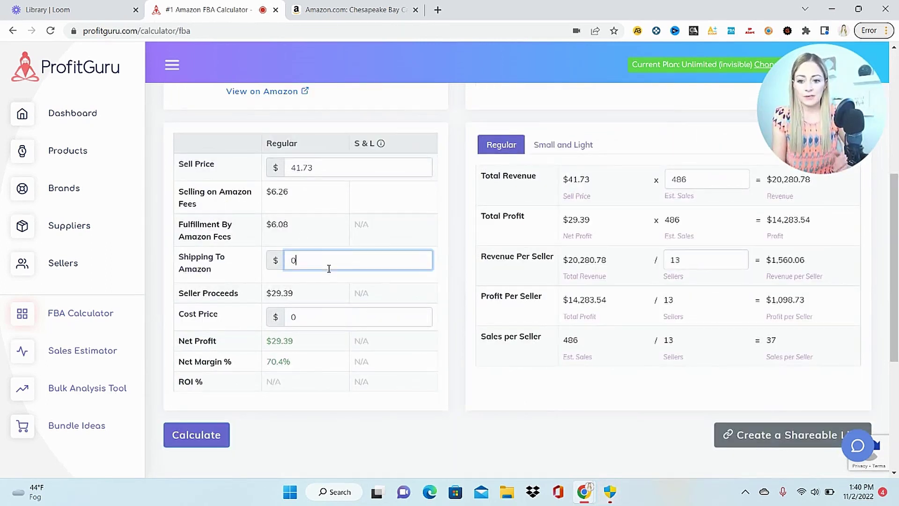
key("BackSpace")
type(".25")
left_click(313, 324)
type("11.00")
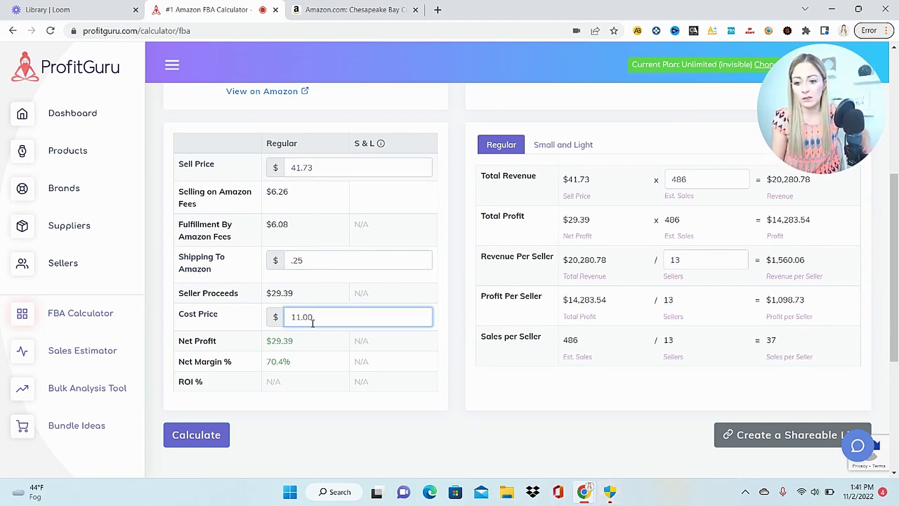
left_click(209, 435)
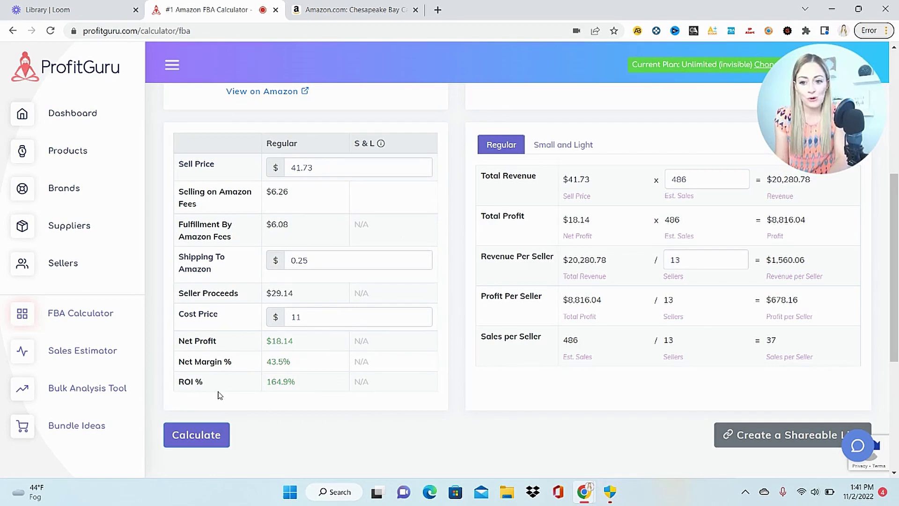
Step: Look up ASIN B01KGCN75Q in the Sales Estimator and examine its estimated sales and its price, sales rank and seller history charts
left_click(61, 351)
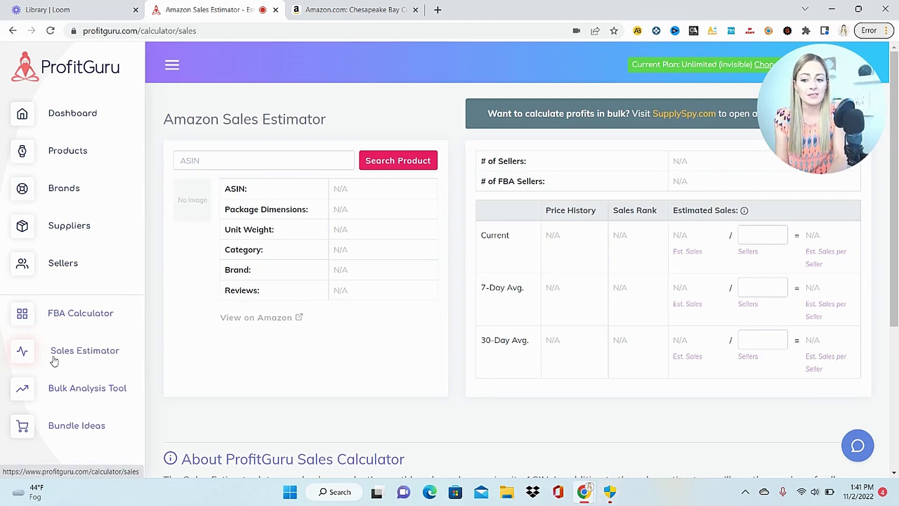
left_click(261, 159)
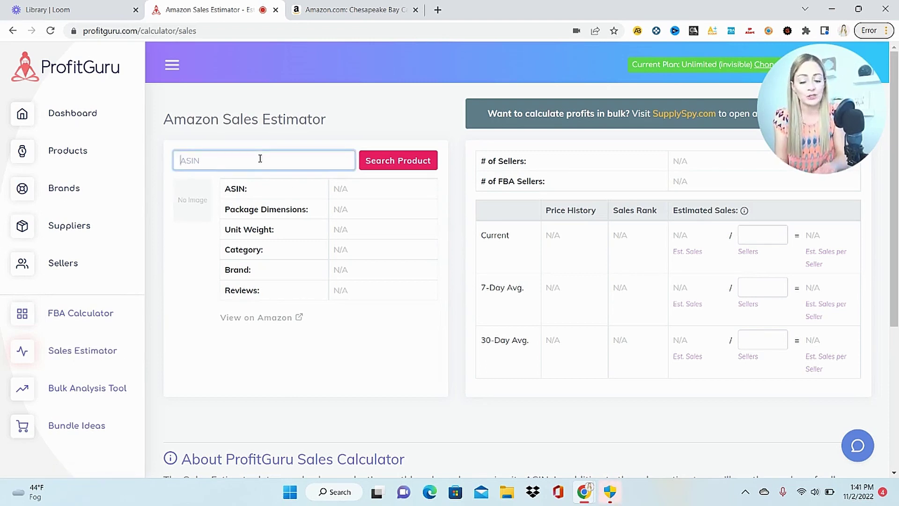
key("ctrl+v")
key("Return")
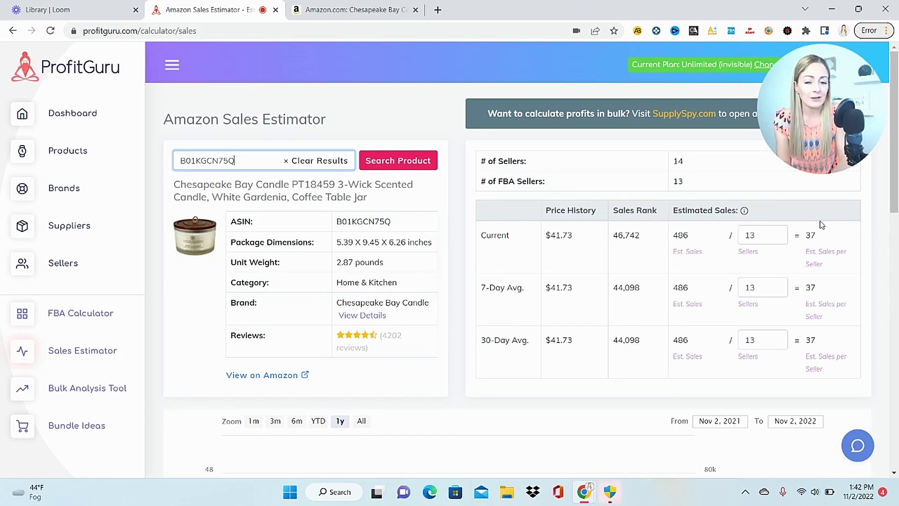
left_click_drag(896, 165, 897, 288)
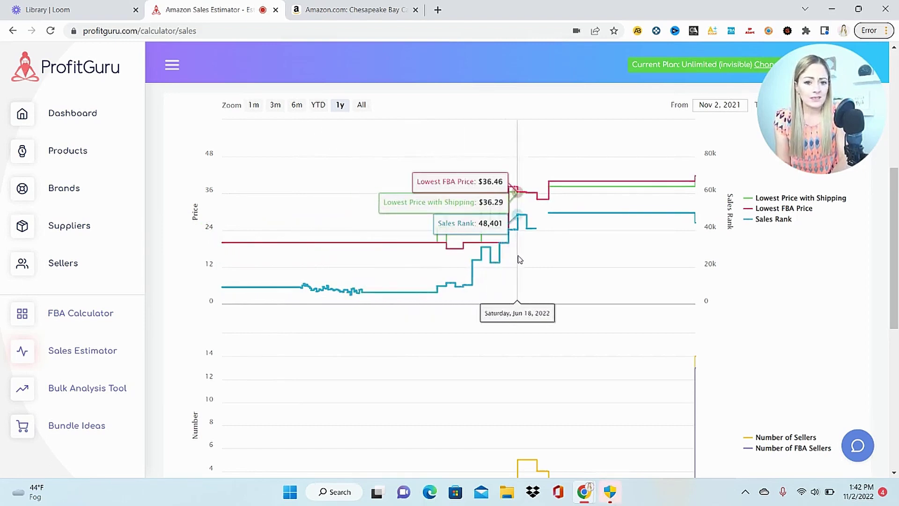
scroll(897, 291, "down", 2)
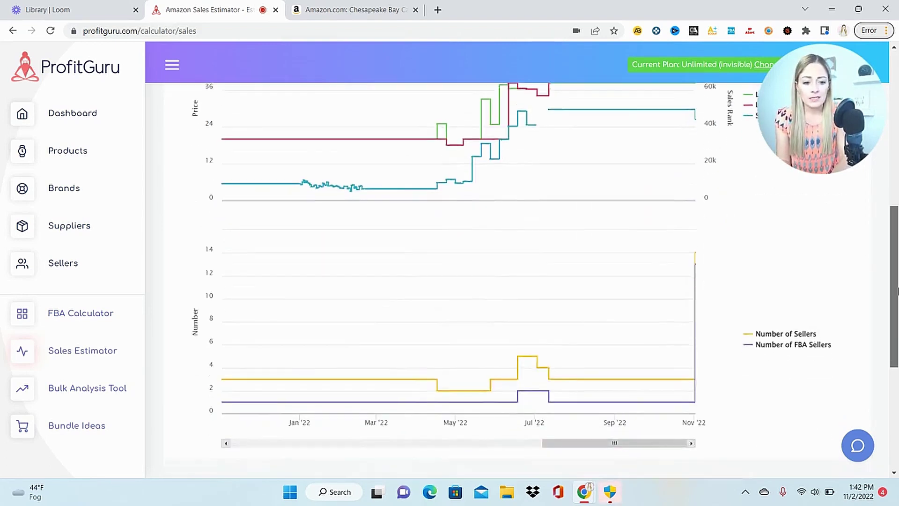
scroll(898, 291, "down", 2)
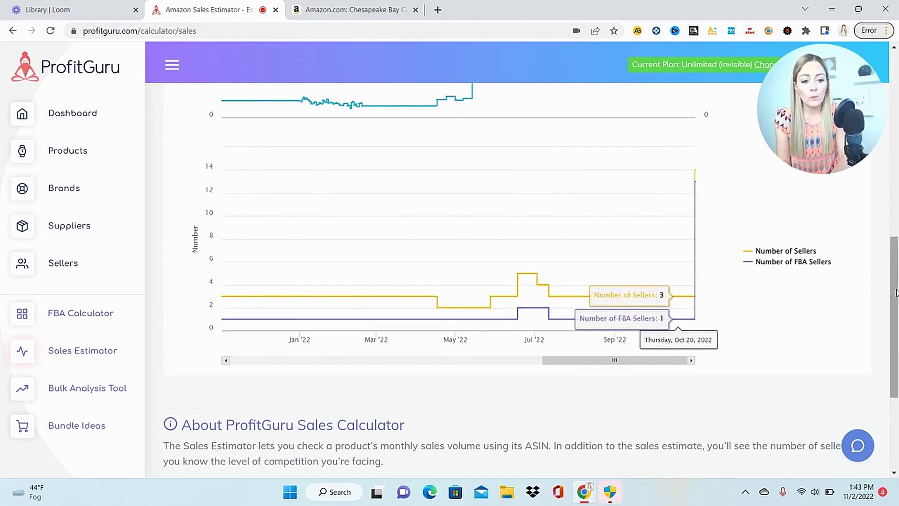
Step: Review the candle's price, sales rank and seller history charts, and its estimated sales per seller in the Sales Estimator
left_click_drag(895, 292, 895, 212)
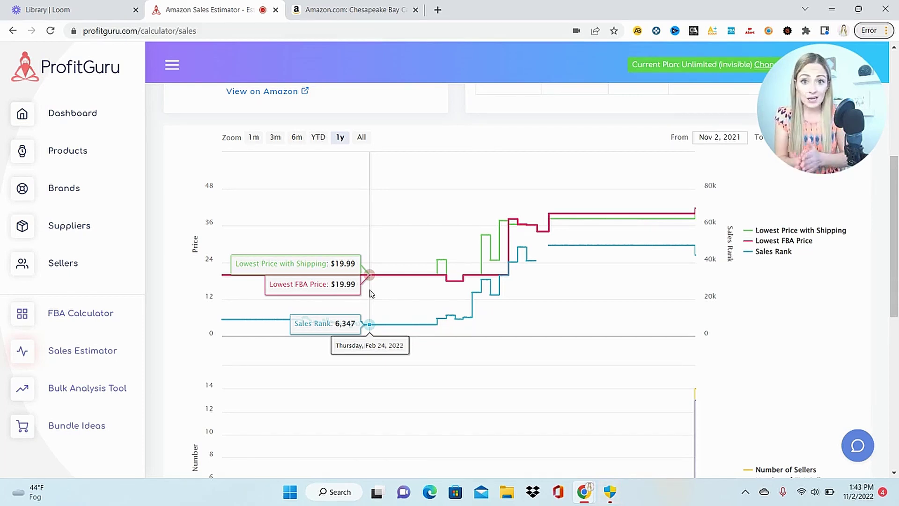
left_click_drag(897, 306, 898, 200)
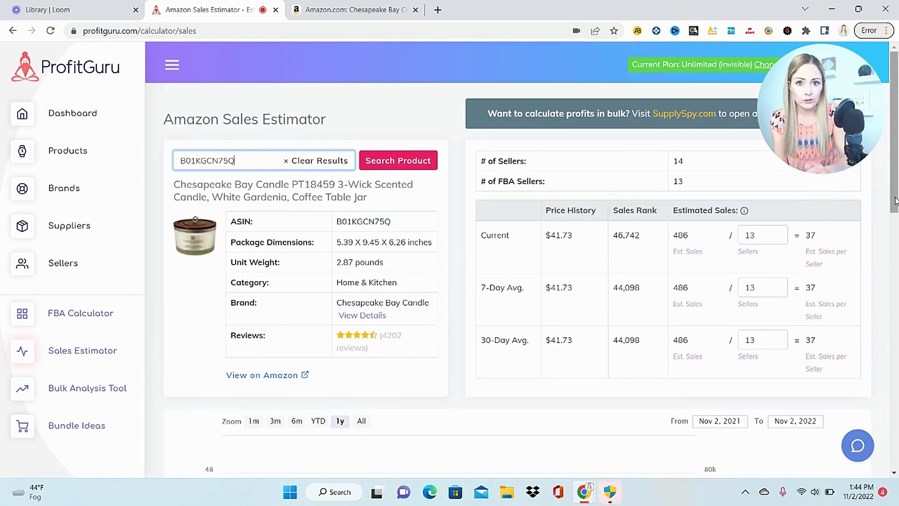
left_click_drag(896, 200, 897, 143)
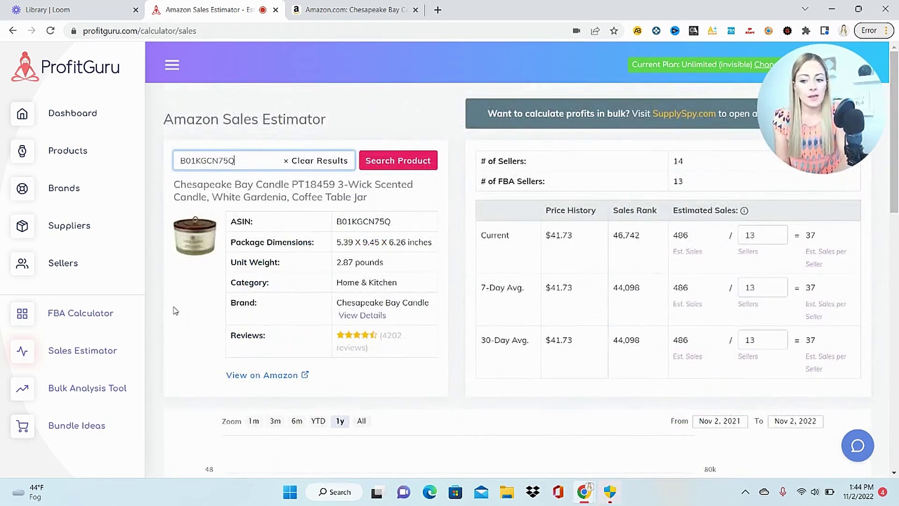
Step: Open the Bulk Analysis Tool, check the imported suppliers and their import status, and return to the ASIN list
left_click(116, 390)
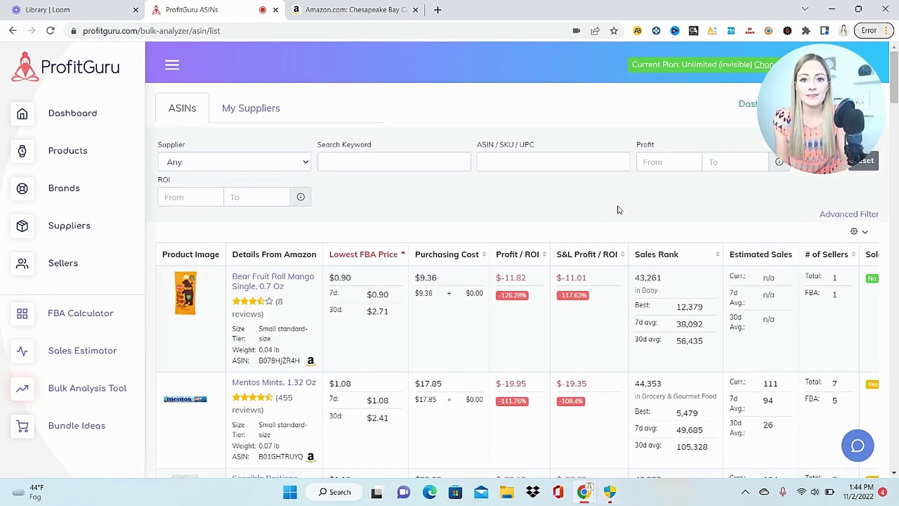
left_click(242, 109)
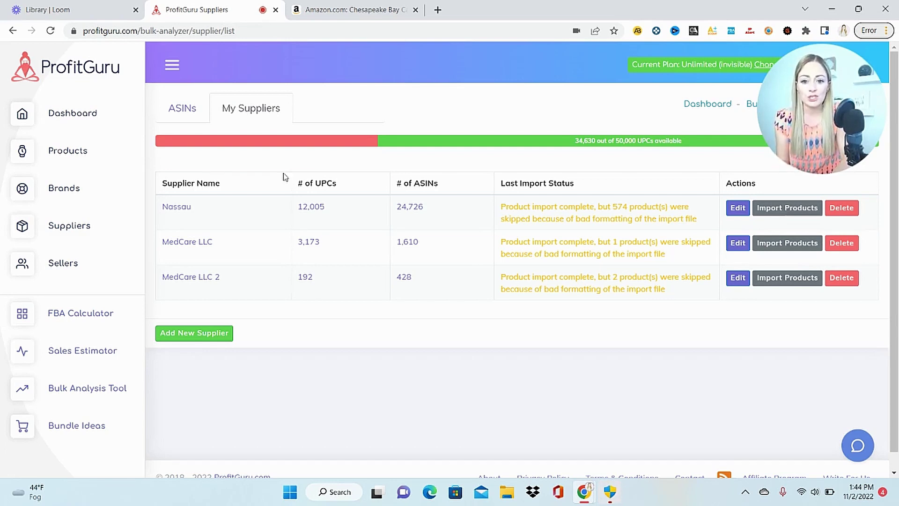
left_click(557, 224)
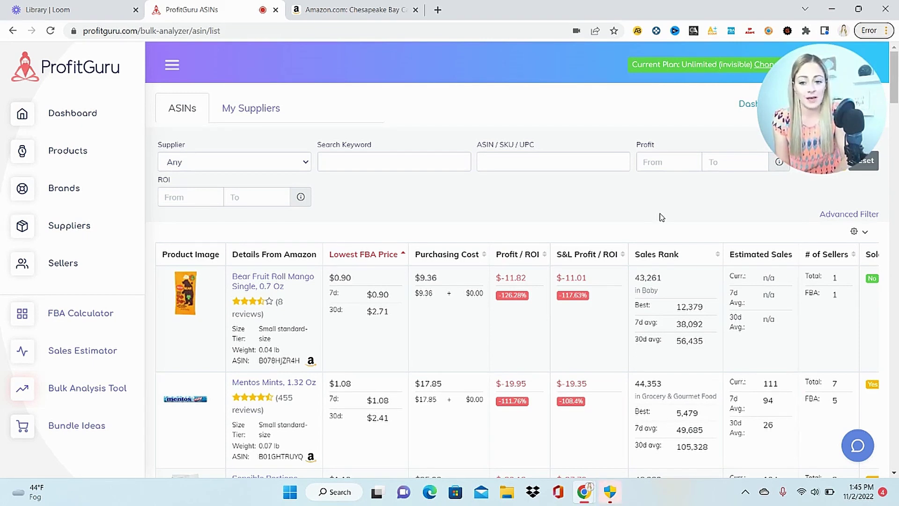
Step: Filter the bulk analysis ASINs to a minimum profit of 1 and browse the matching products
left_click(681, 159)
type("1")
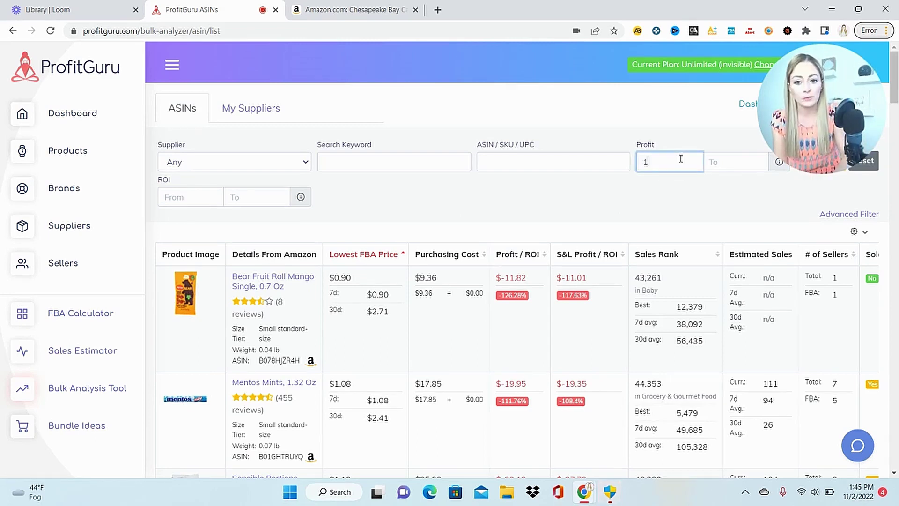
scroll(326, 166, "down", 1)
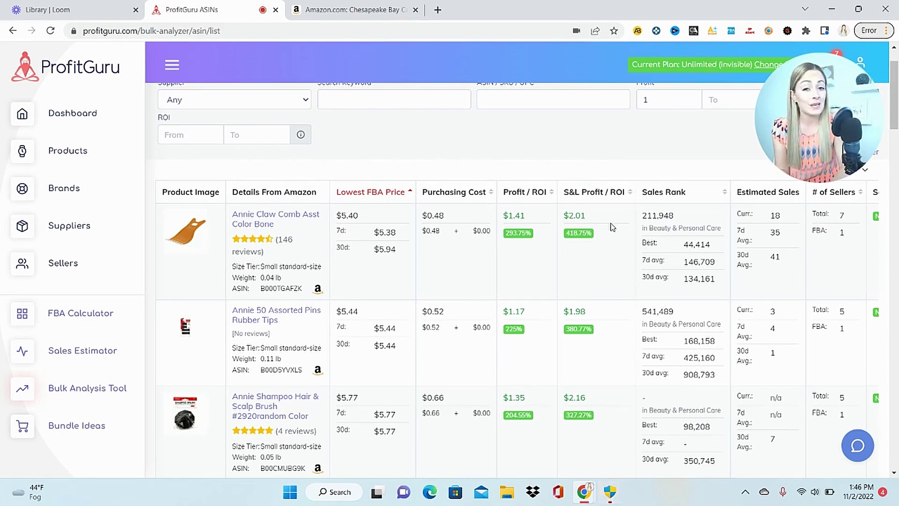
left_click_drag(895, 113, 898, 370)
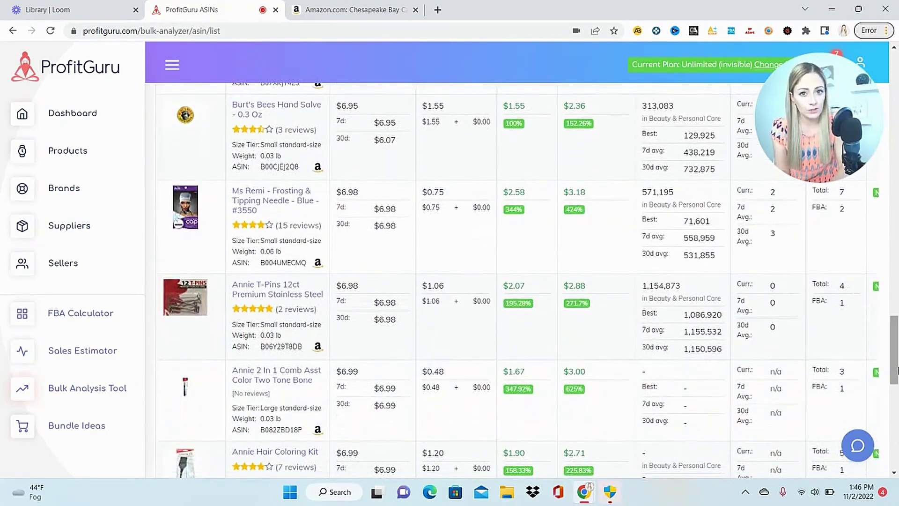
Step: Try a Bundle Ideas search for ASIN B01KGCN75Q, and browse the unfiltered bundles' fees, savings and opportunity scores
left_click(88, 427)
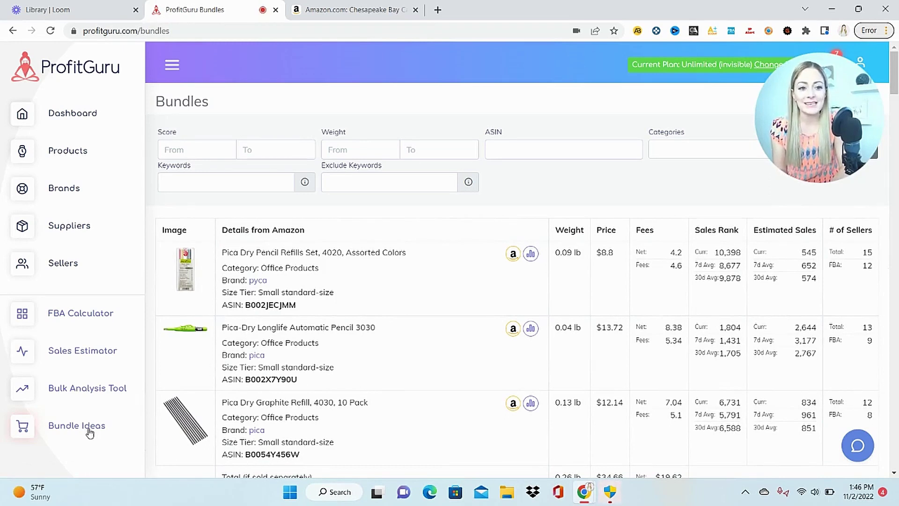
left_click(528, 148)
type("B01KGCN75Q")
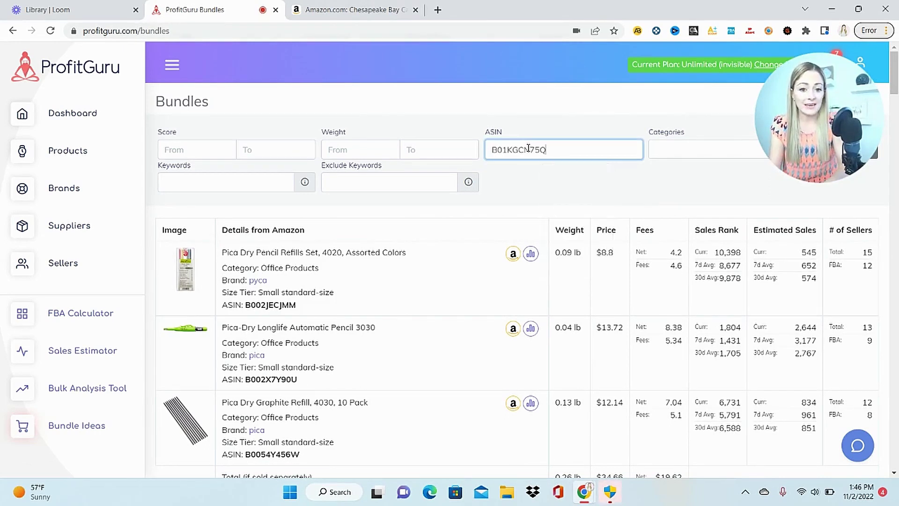
left_click(572, 192)
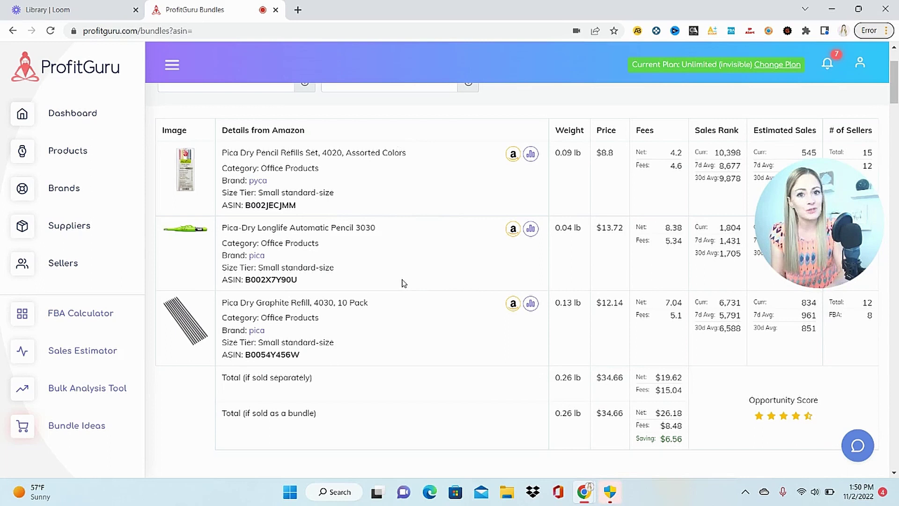
left_click_drag(894, 82, 897, 283)
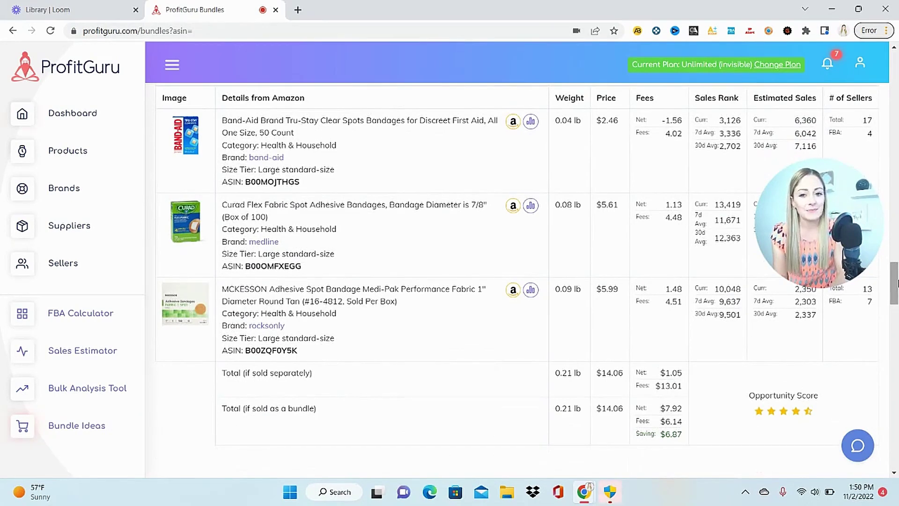